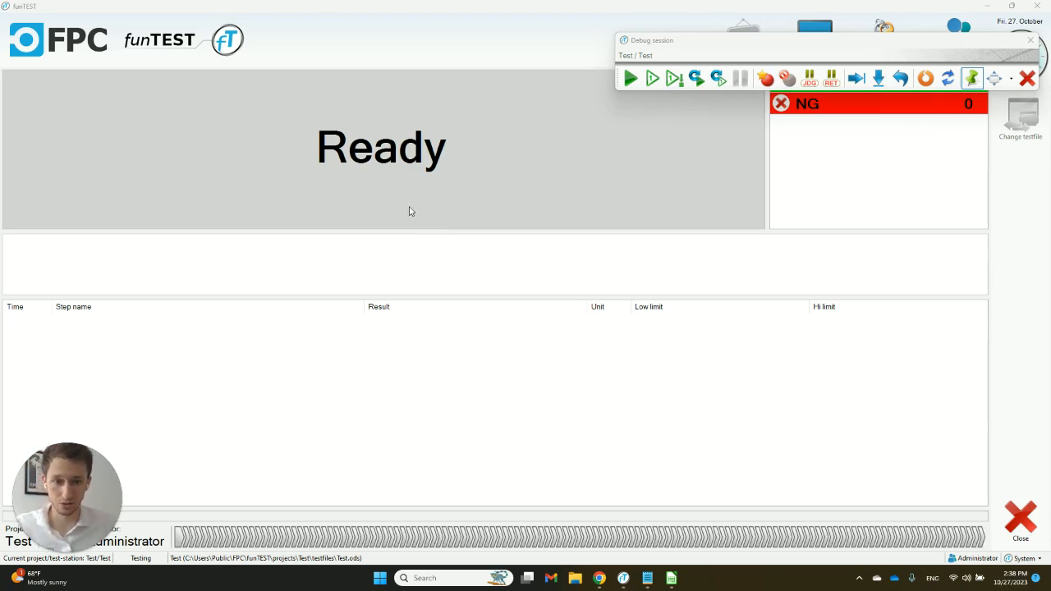
- Switch to the Test.ods spreadsheet and set Show result to 1 for the four pin short check steps
{"action": "key", "text": "alt+Tab"}
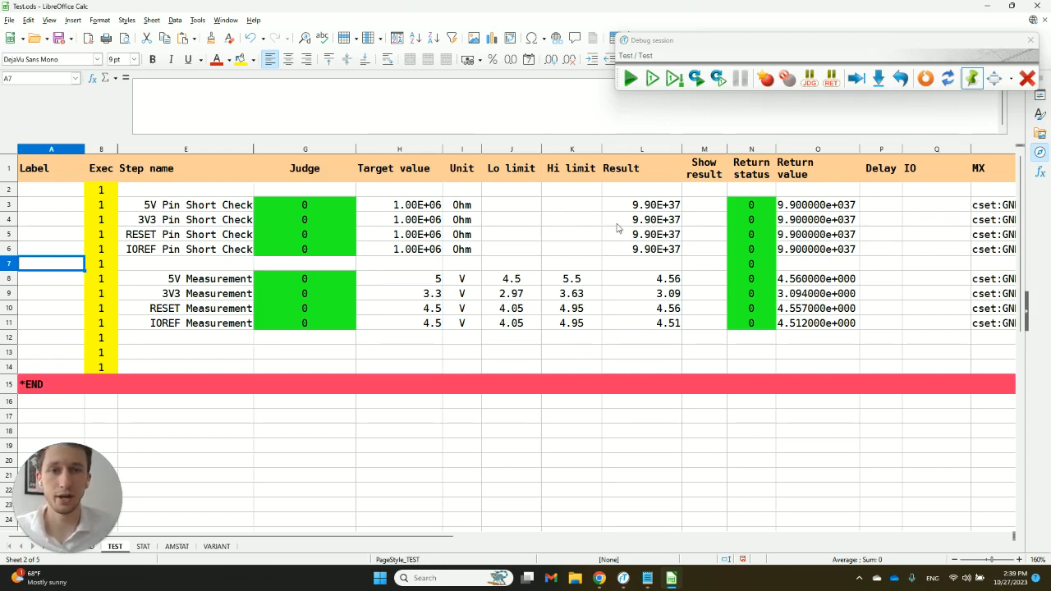
{"action": "left_click", "coordinate": [700, 206]}
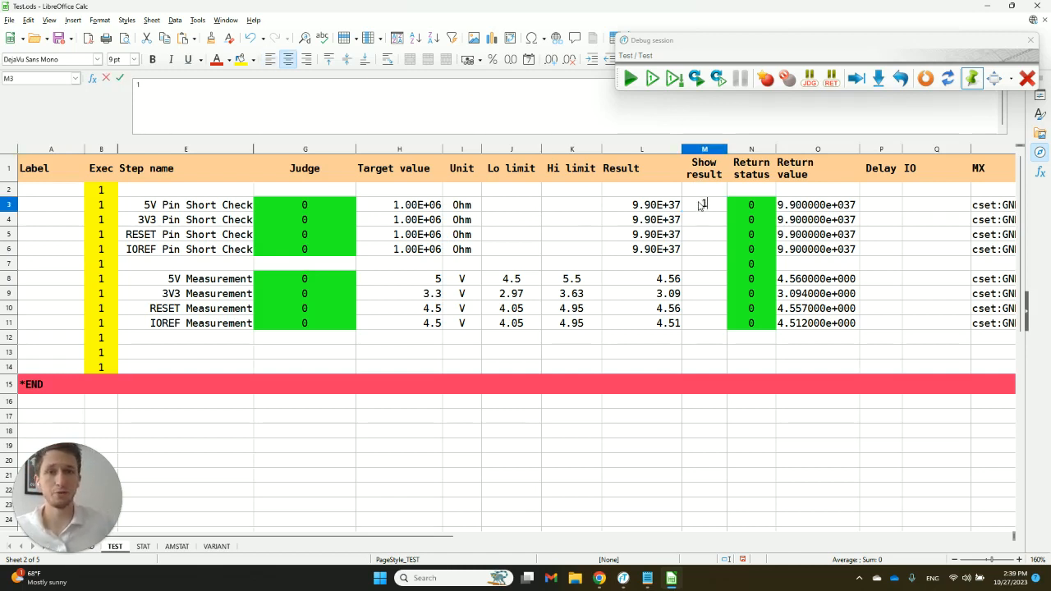
{"action": "type", "text": "1"}
{"action": "key", "text": "ctrl+c"}
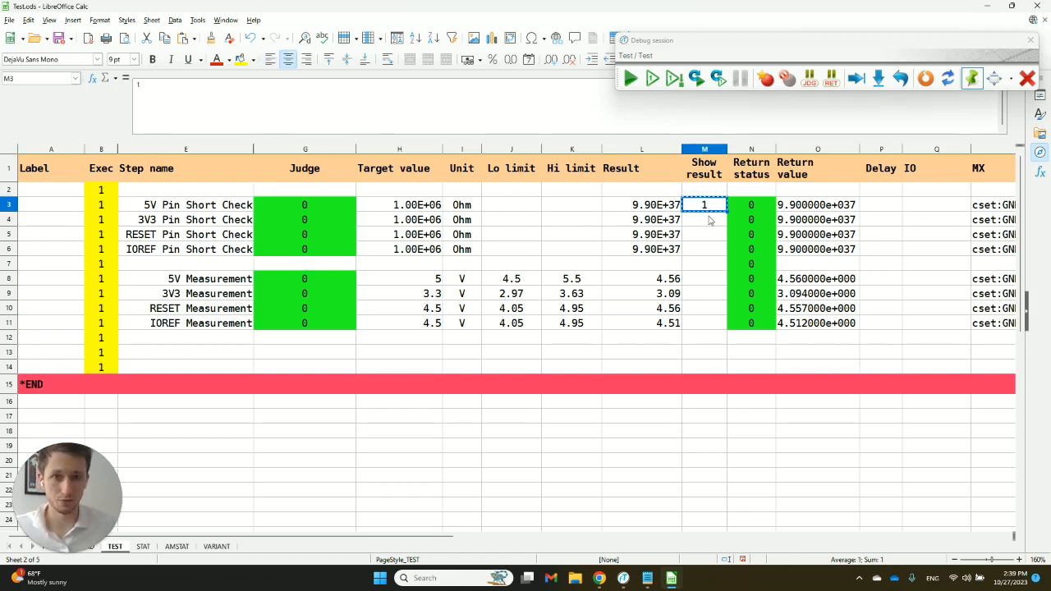
{"action": "left_click", "coordinate": [707, 220]}
{"action": "key", "text": "ctrl+v"}
{"action": "left_click", "coordinate": [706, 236]}
{"action": "key", "text": "ctrl+v"}
{"action": "left_click", "coordinate": [703, 250]}
{"action": "key", "text": "ctrl+v"}
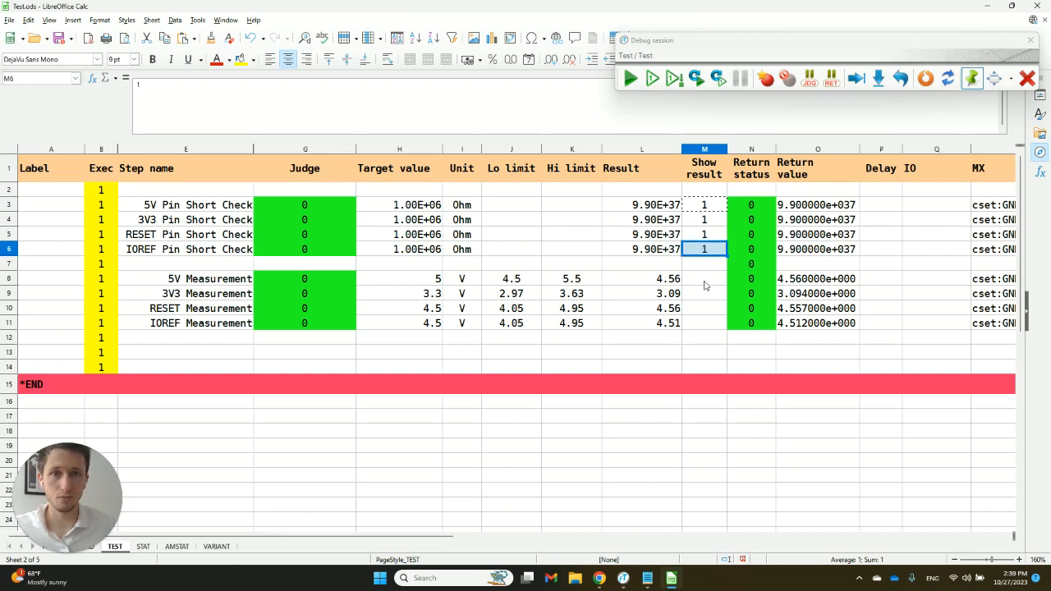
- Set Show result to 1 for the 5V, 3V3, RESET and IOREF measurement steps
{"action": "left_click", "coordinate": [704, 276]}
{"action": "key", "text": "ctrl+v"}
{"action": "left_click", "coordinate": [705, 292]}
{"action": "key", "text": "ctrl+v"}
{"action": "left_click", "coordinate": [705, 309]}
{"action": "key", "text": "ctrl+v"}
{"action": "left_click", "coordinate": [707, 324]}
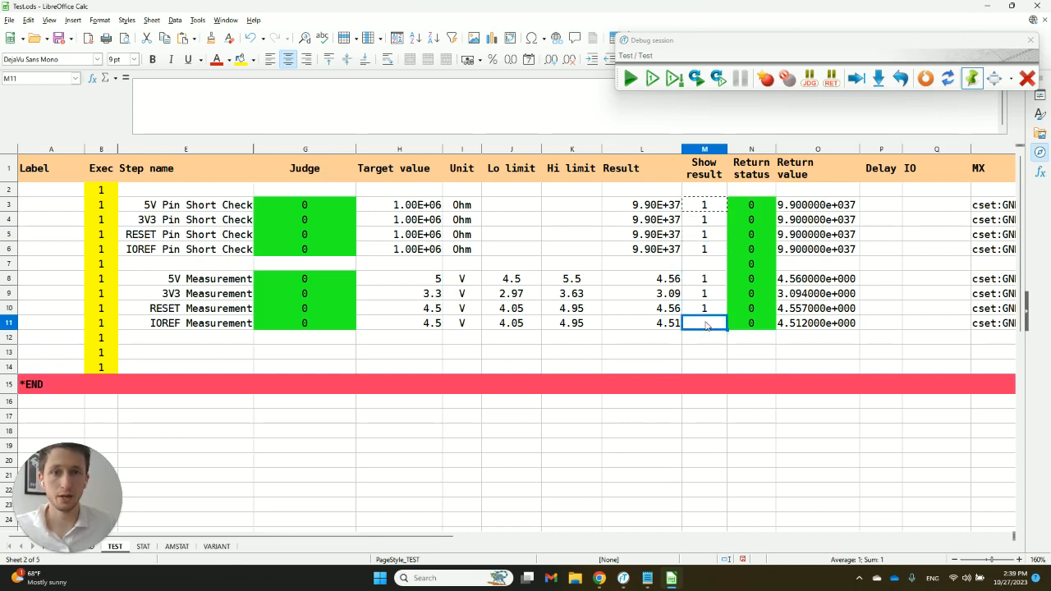
{"action": "key", "text": "ctrl+v"}
- Run the test with the funTEST operator screen in view, and return to the Test.ods spreadsheet
{"action": "key", "text": "alt+Tab"}
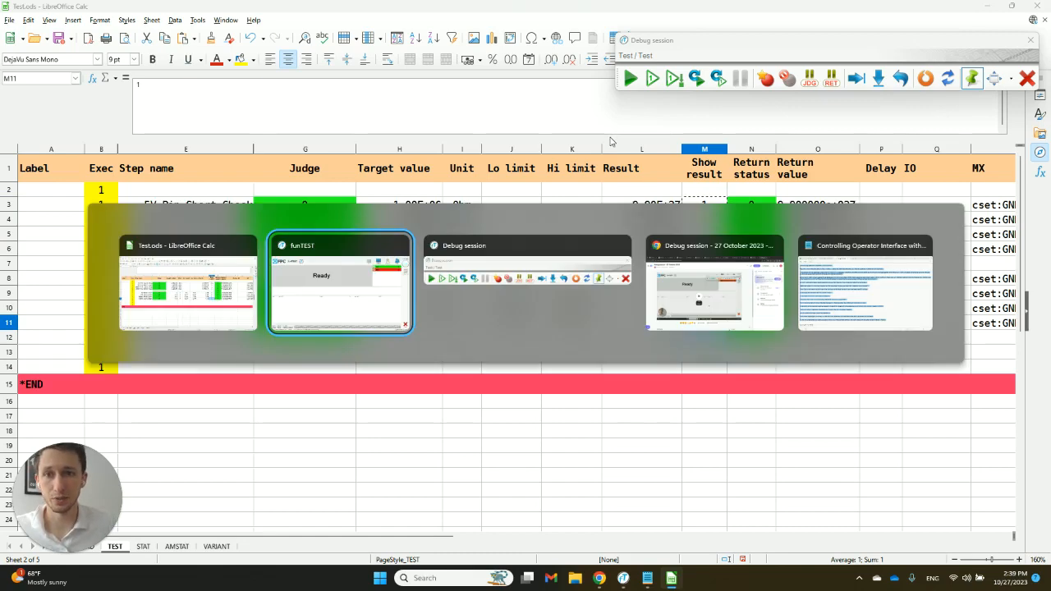
{"action": "left_click", "coordinate": [629, 78]}
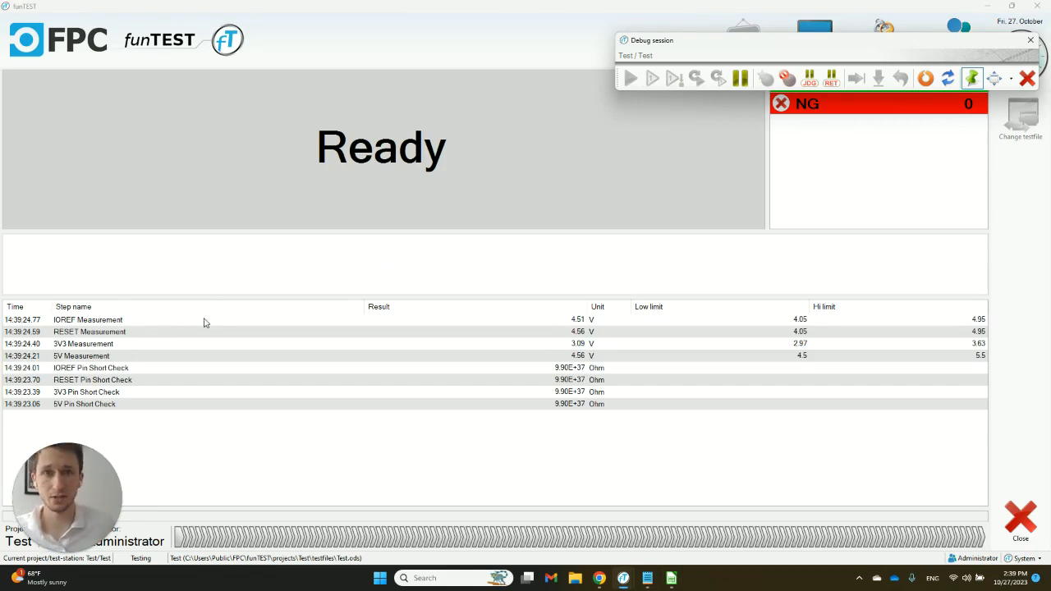
{"action": "key", "text": "alt+Tab"}
{"action": "key", "text": "alt+Tab"}
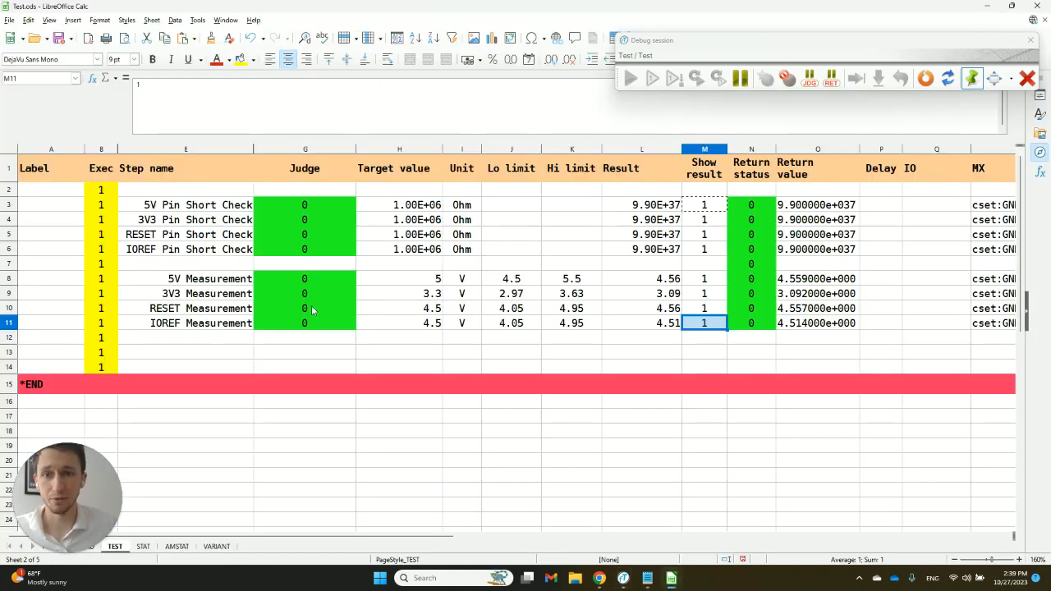
- Set the 5V Measurement target value to 6 and reset the debug sequence to the first step
{"action": "left_click", "coordinate": [386, 280]}
{"action": "type", "text": "6"}
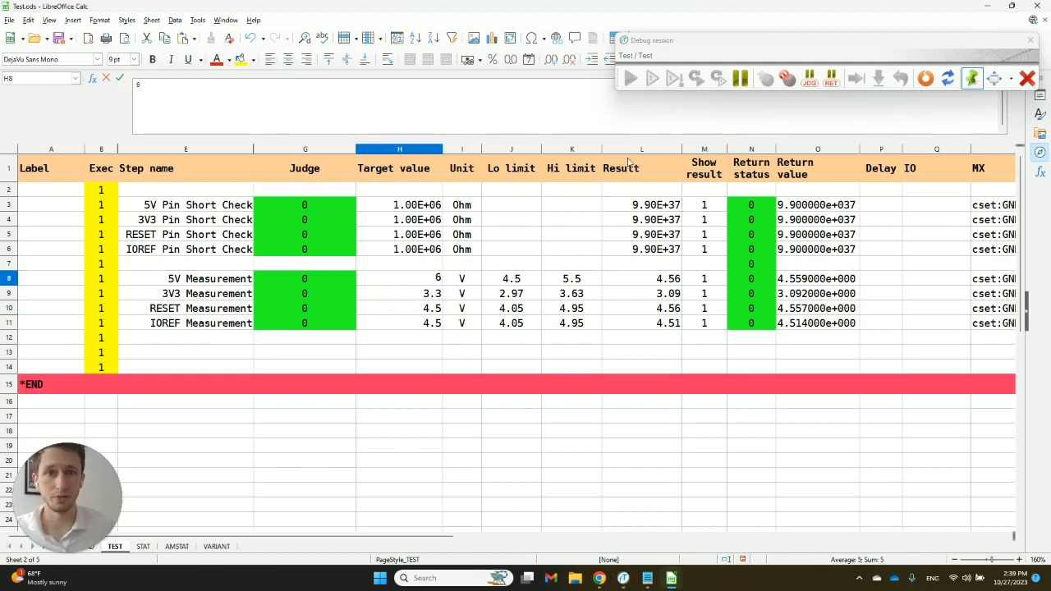
{"action": "left_click", "coordinate": [925, 80]}
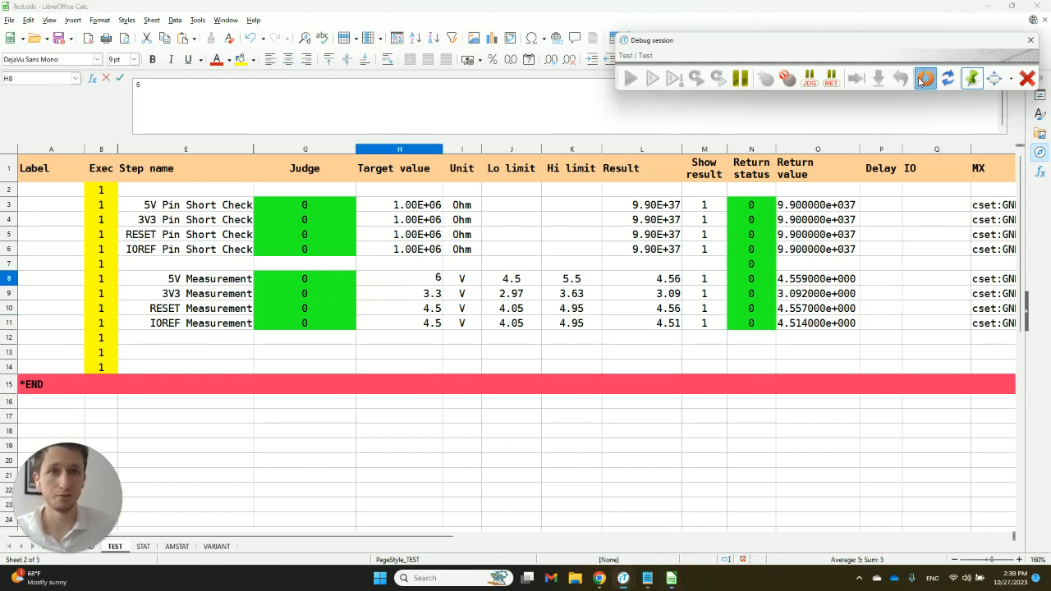
- Switch to the funTEST operator screen, run the test again and reset the sequence to the first step
{"action": "key", "text": "alt+Tab"}
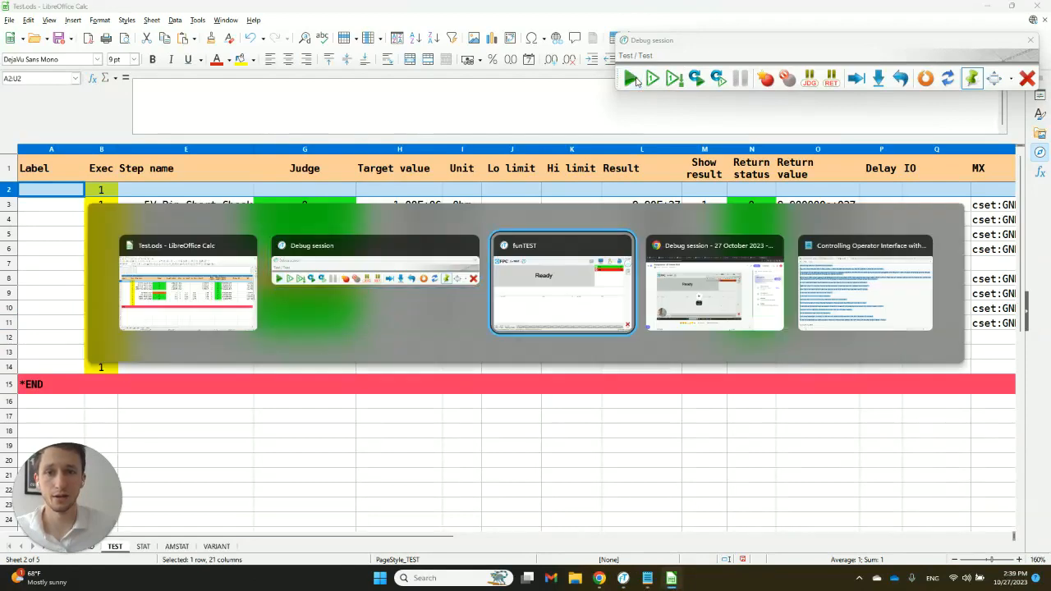
{"action": "left_click", "coordinate": [630, 78]}
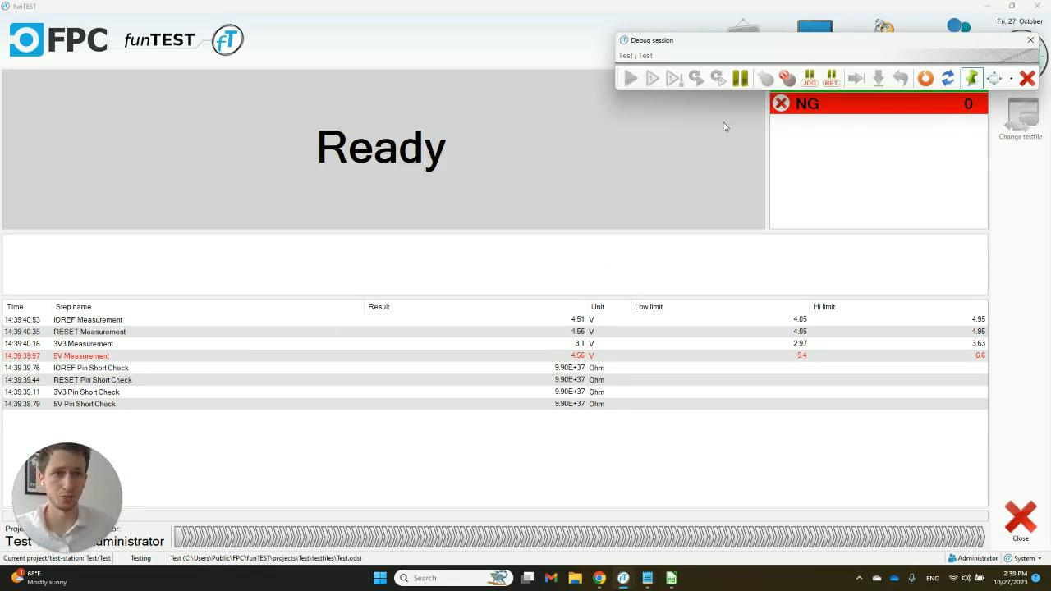
{"action": "left_click", "coordinate": [926, 78]}
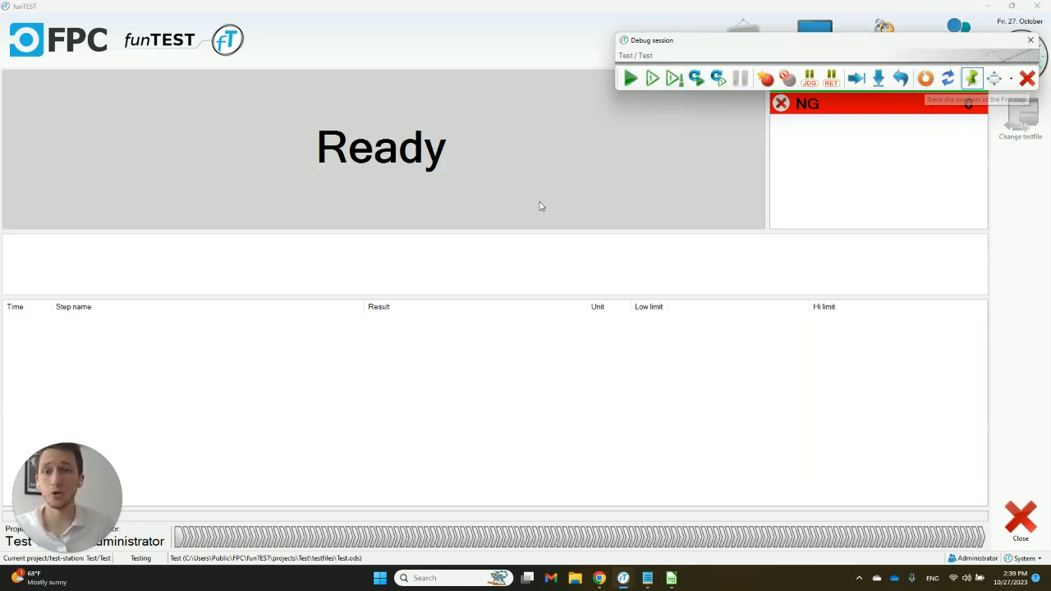
- Return to the Test.ods spreadsheet and set the 5V Measurement target value to 5
{"action": "key", "text": "alt+Tab"}
{"action": "key", "text": "alt+Tab"}
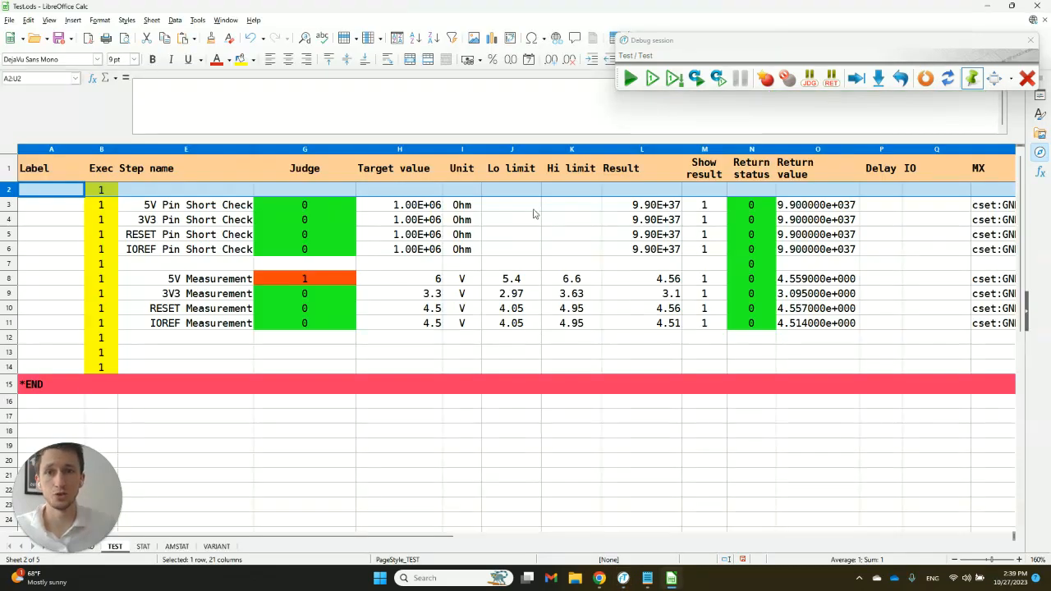
{"action": "left_click", "coordinate": [419, 281]}
{"action": "type", "text": "5"}
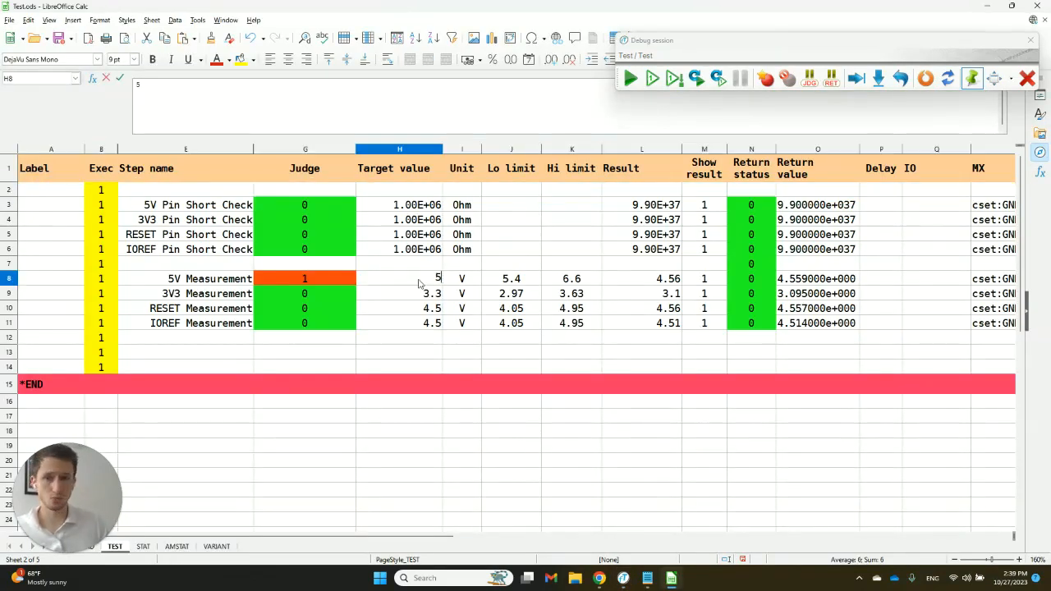
{"action": "key", "text": "Return"}
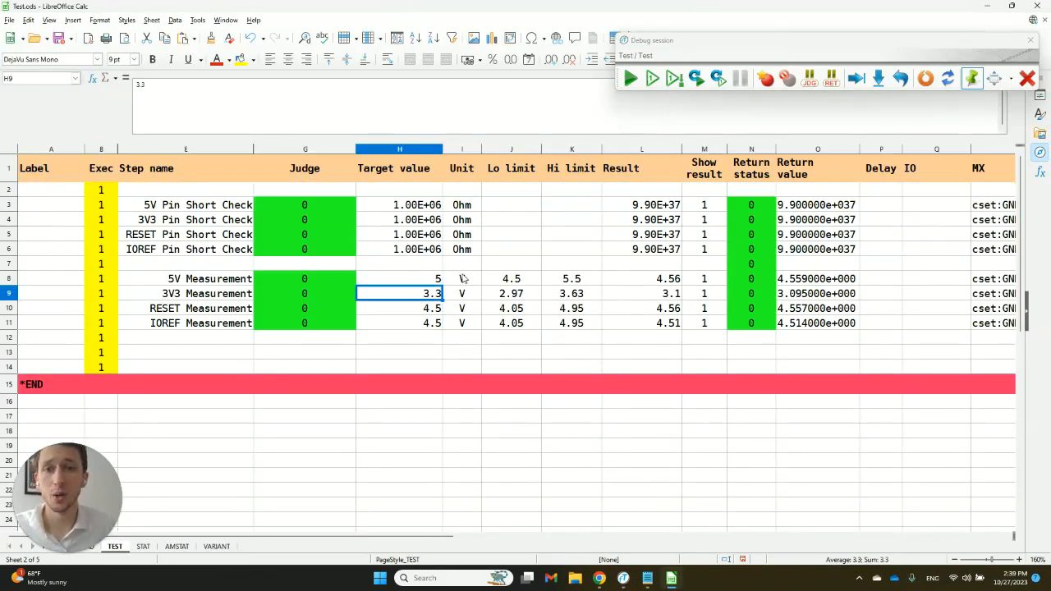
{"action": "left_click", "coordinate": [459, 280]}
{"action": "left_click", "coordinate": [478, 238]}
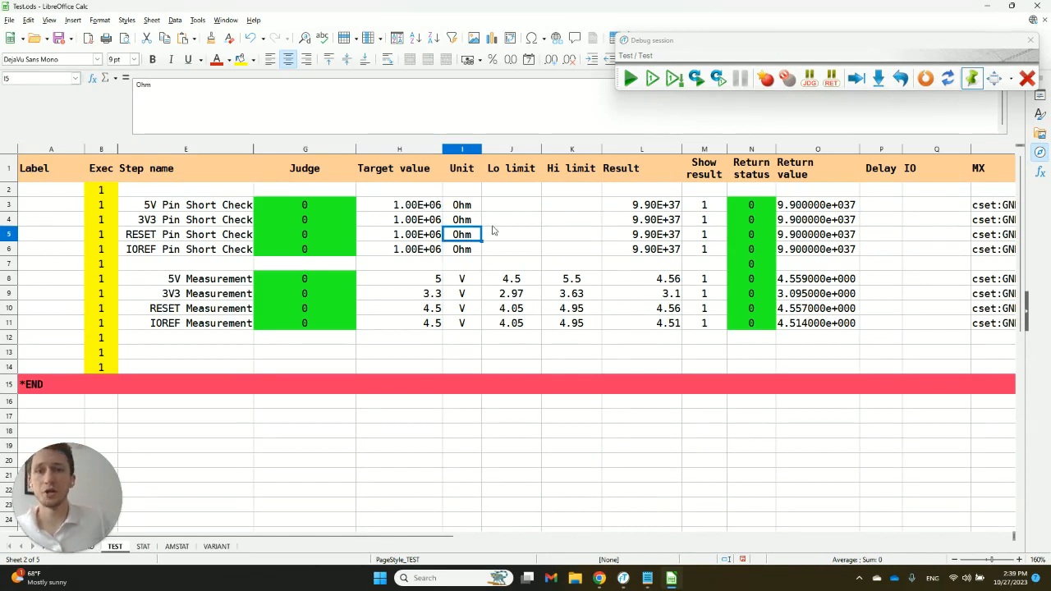
{"action": "left_click", "coordinate": [501, 221]}
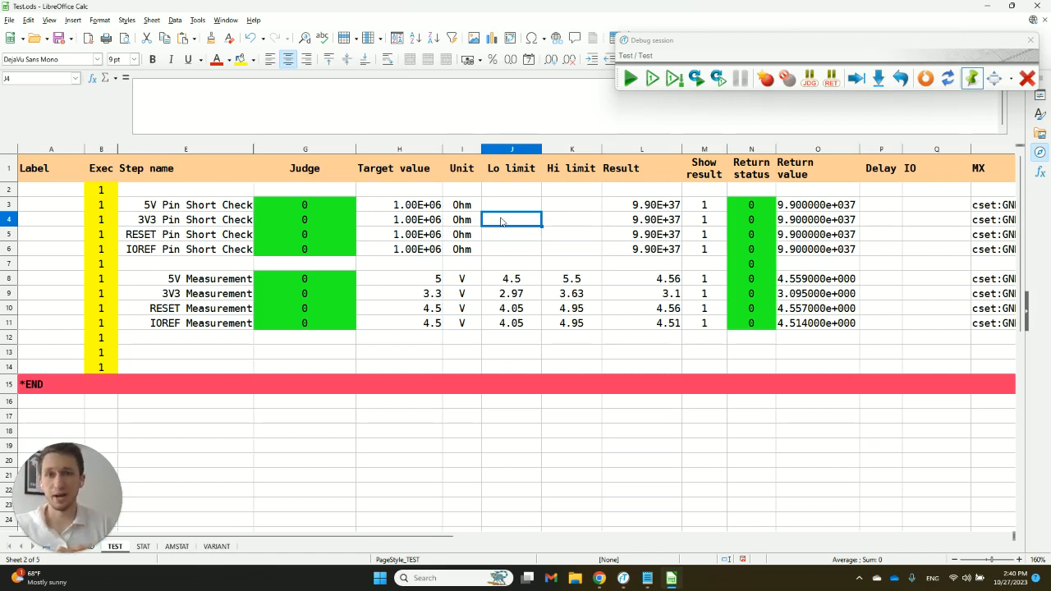
{"action": "key", "text": "Tab"}
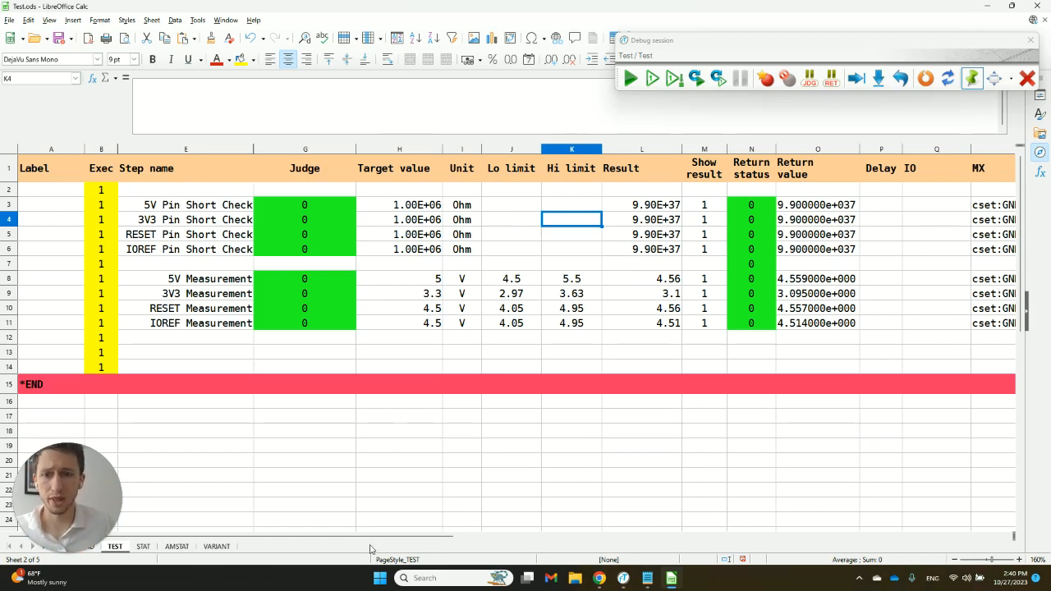
- Enter #status as the Command Device in row 2, above the 5V Pin Short Check
{"action": "left_click_drag", "start_coordinate": [369, 541], "coordinate": [497, 542]}
{"action": "left_click", "coordinate": [809, 220]}
{"action": "key", "text": "Tab"}
{"action": "key", "text": "Tab"}
{"action": "key", "text": "Tab"}
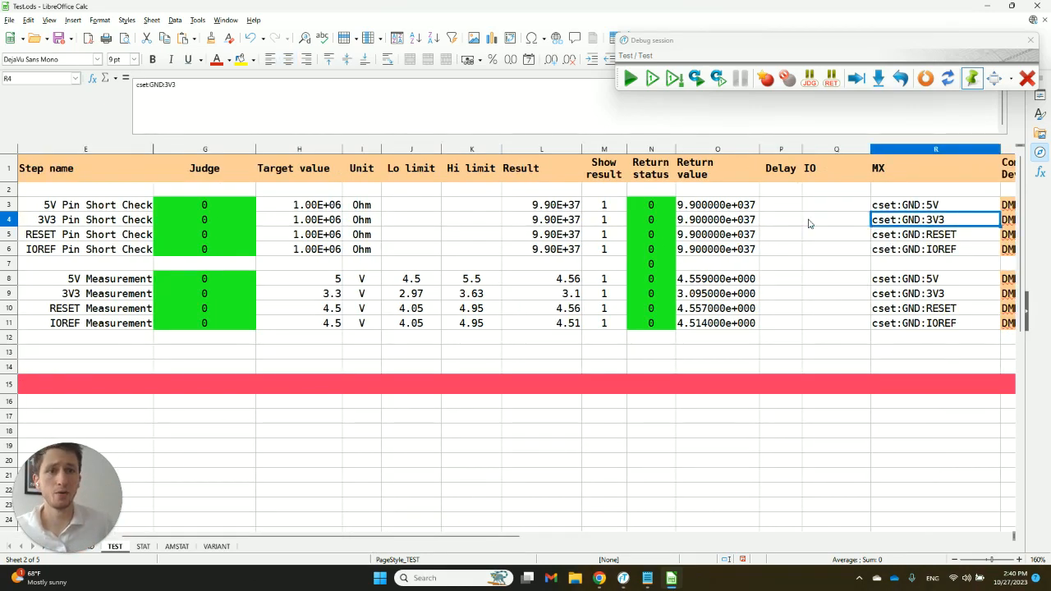
{"action": "key", "text": "Left"}
{"action": "key", "text": "Up"}
{"action": "key", "text": "Up"}
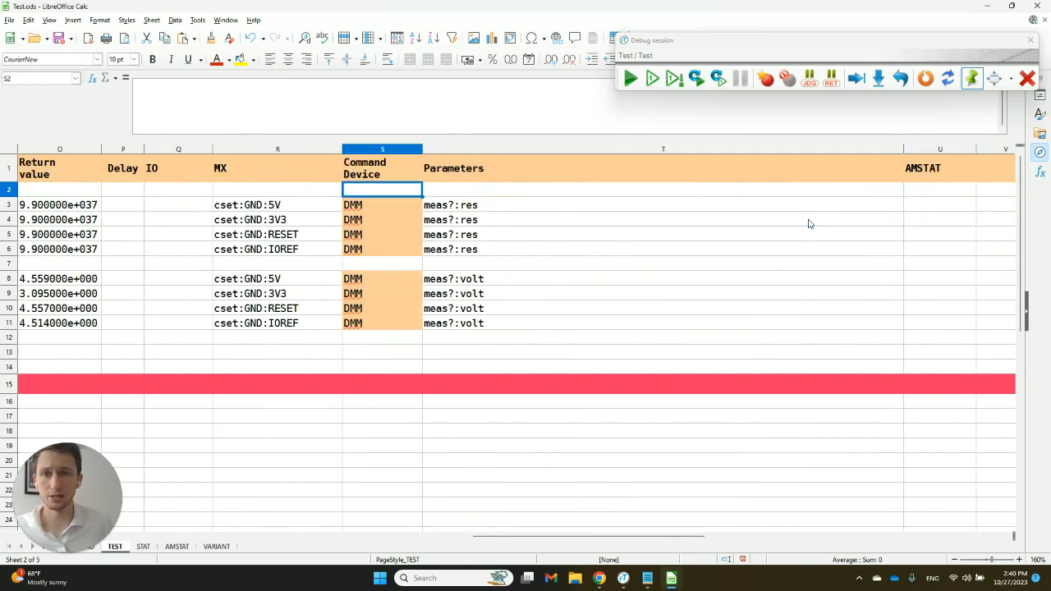
{"action": "type", "text": "#"}
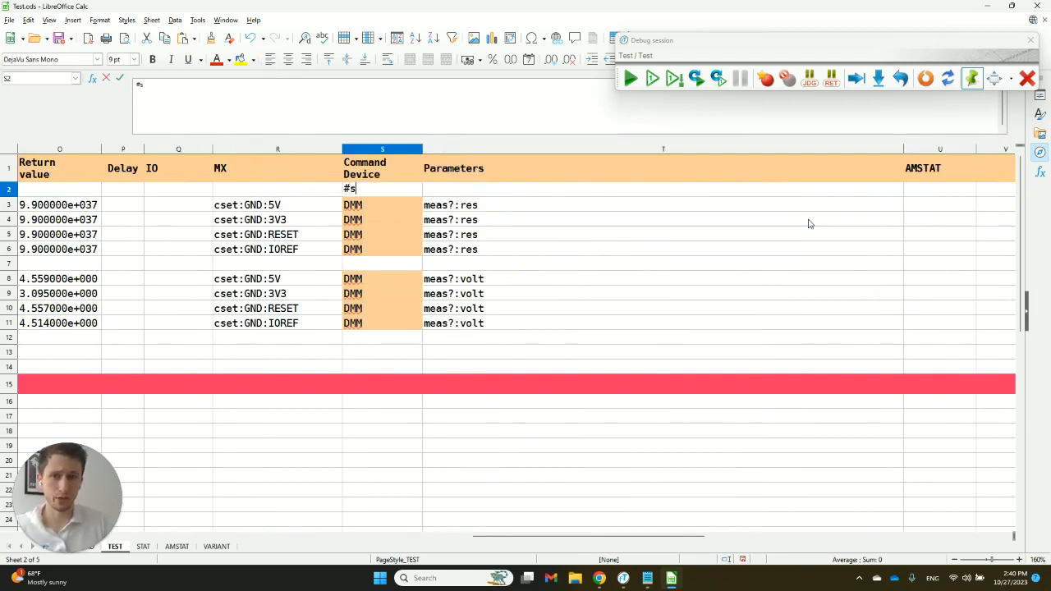
{"action": "type", "text": "sta"}
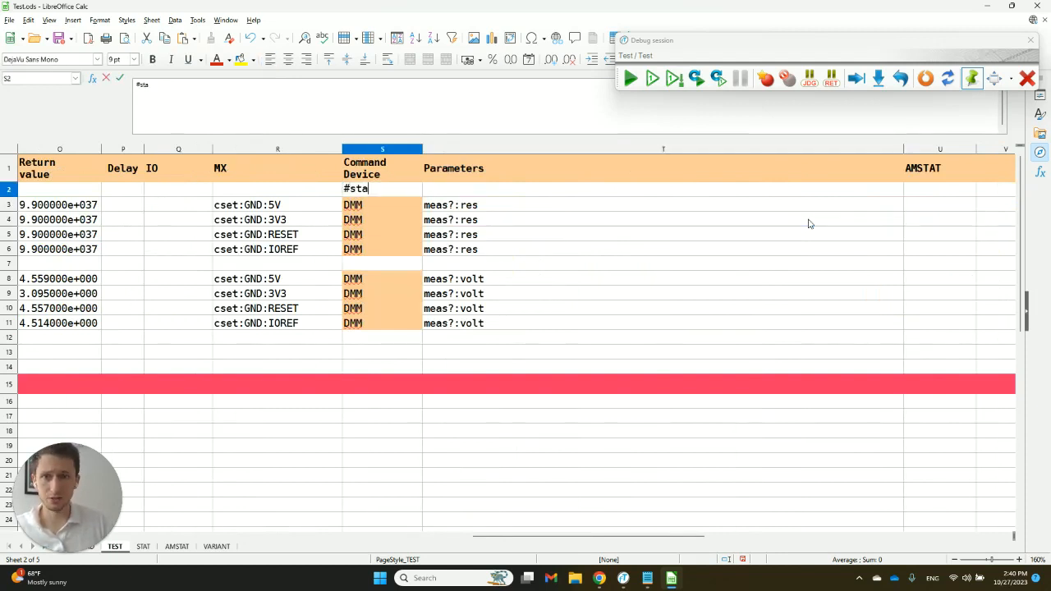
{"action": "type", "text": "tus"}
{"action": "key", "text": "Return"}
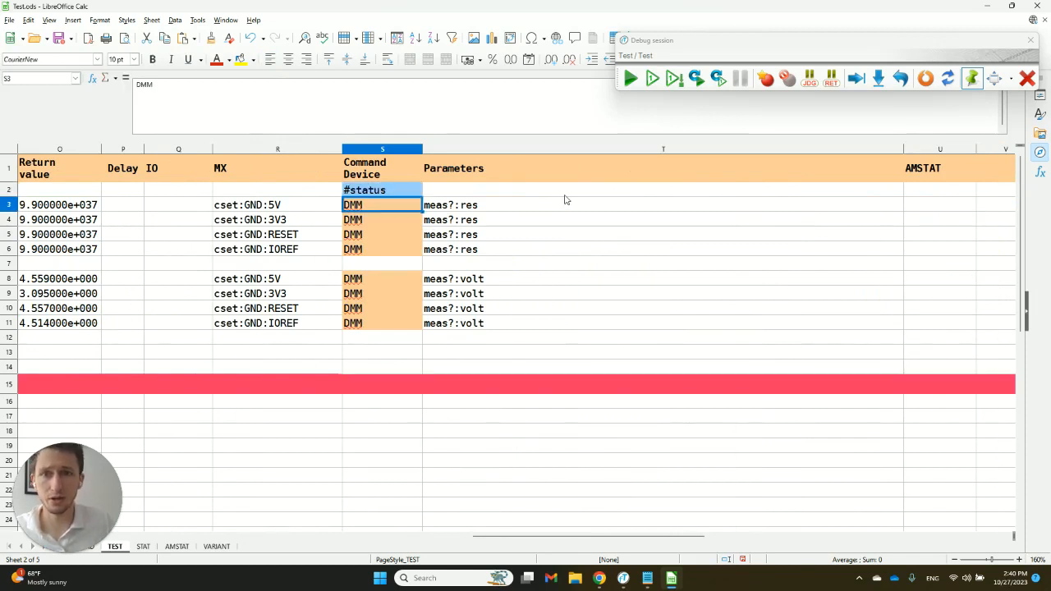
{"action": "left_click", "coordinate": [551, 194]}
{"action": "type", "text": "@test"}
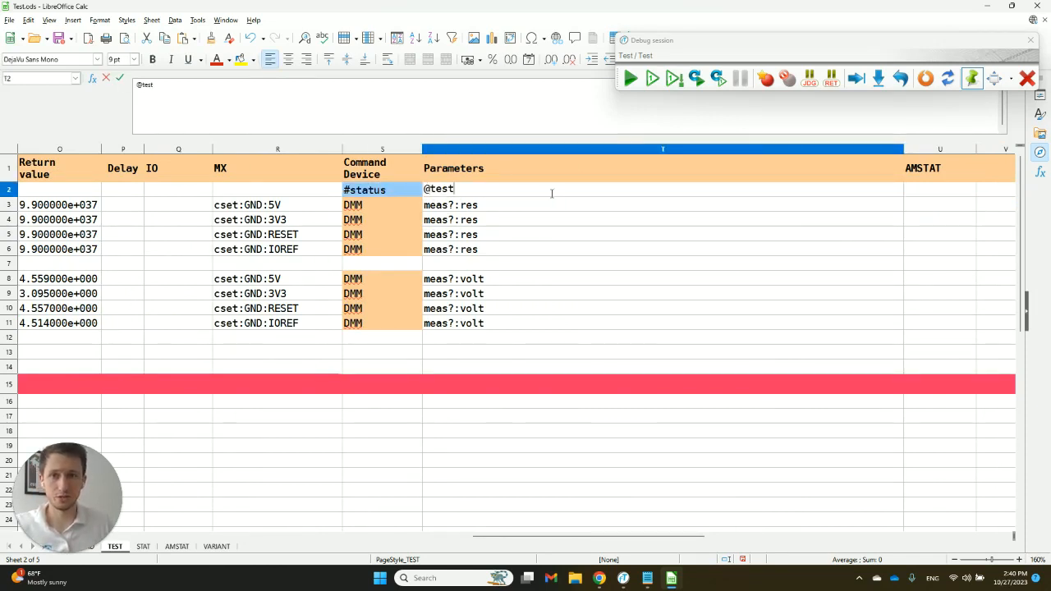
{"action": "key", "text": "Return"}
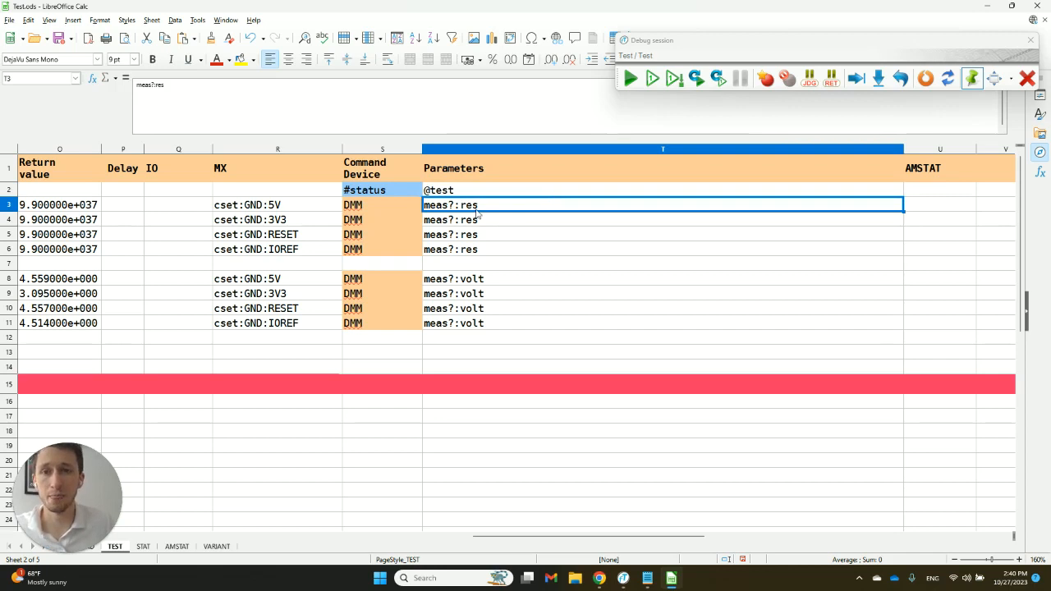
- Add a second #status command in row 12, directly below the IOREF Measurement step
{"action": "left_click", "coordinate": [377, 339]}
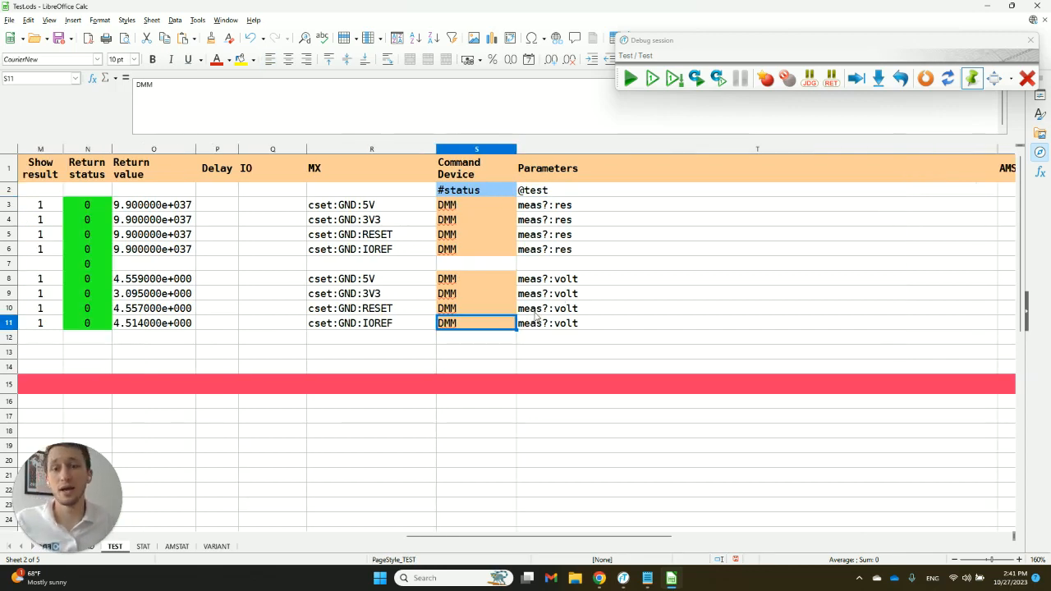
{"action": "left_click", "coordinate": [484, 343]}
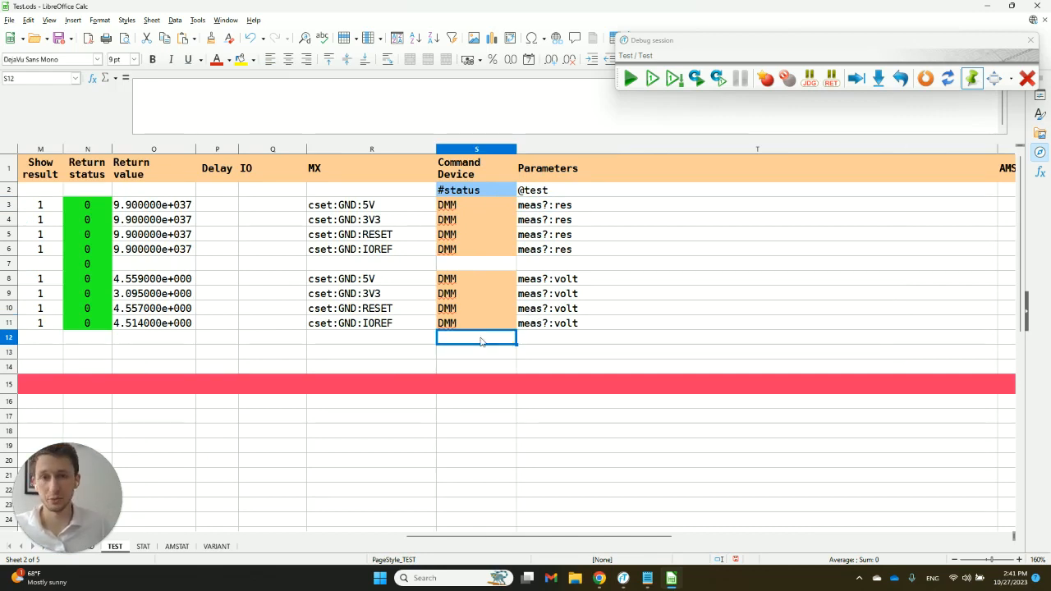
{"action": "type", "text": "#status"}
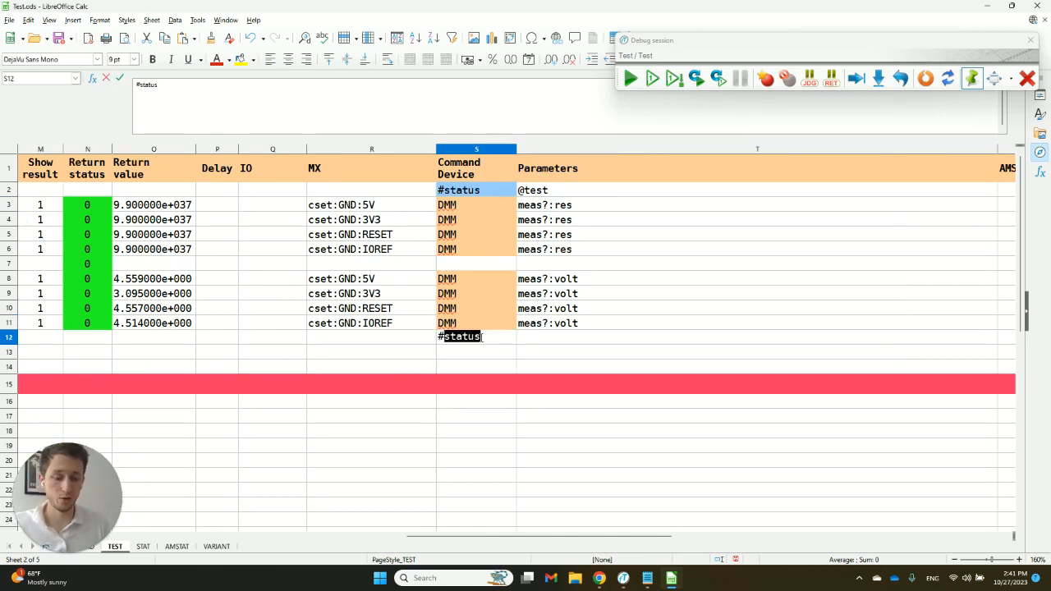
{"action": "key", "text": "Tab"}
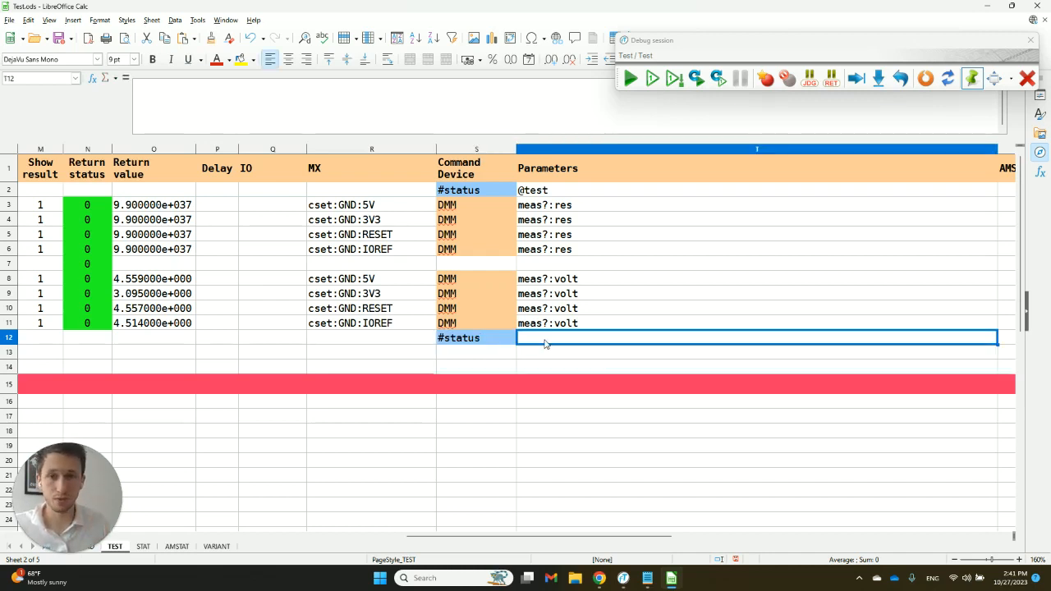
- Begin an IF formula in the row 12 Parameters cell that tests whether the sum of the Judge results G3:G11 equals 0
{"action": "type", "text": "=I"}
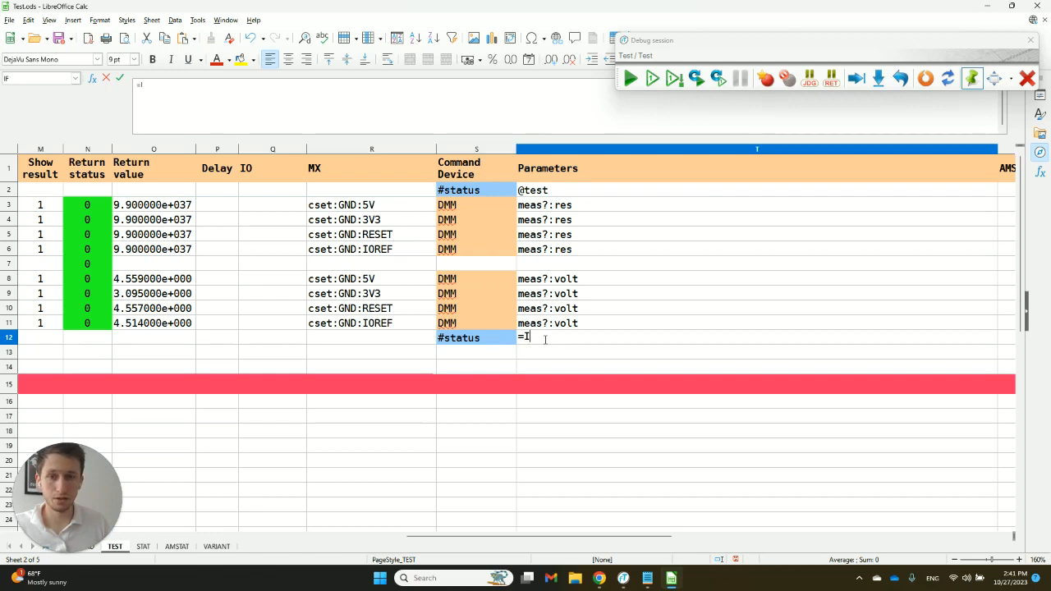
{"action": "type", "text": "F("}
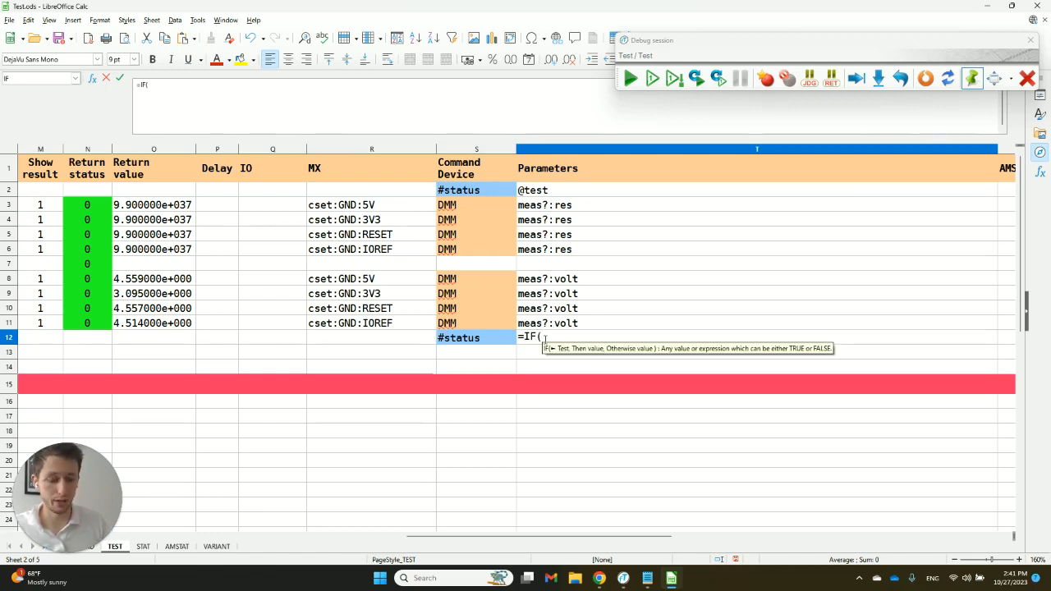
{"action": "type", "text": "SUM("}
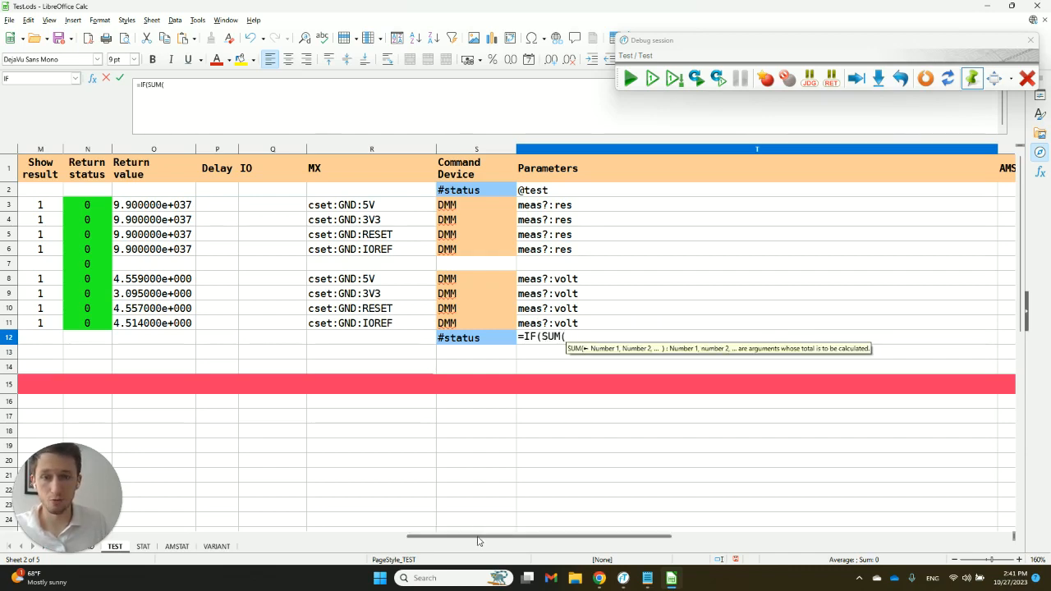
{"action": "left_click_drag", "start_coordinate": [478, 538], "coordinate": [182, 543]}
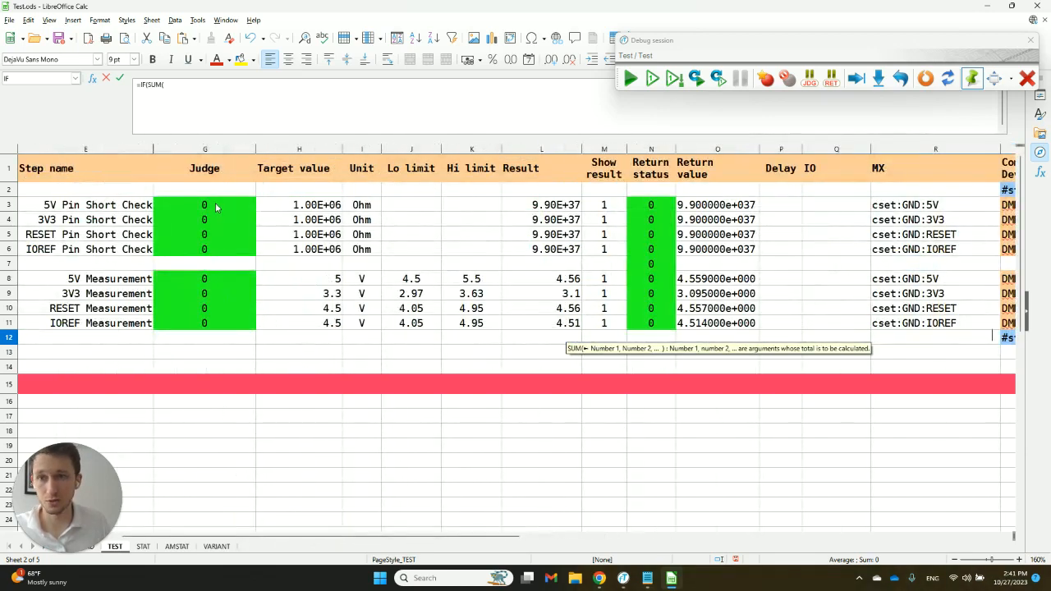
{"action": "left_click_drag", "start_coordinate": [218, 212], "coordinate": [226, 322]}
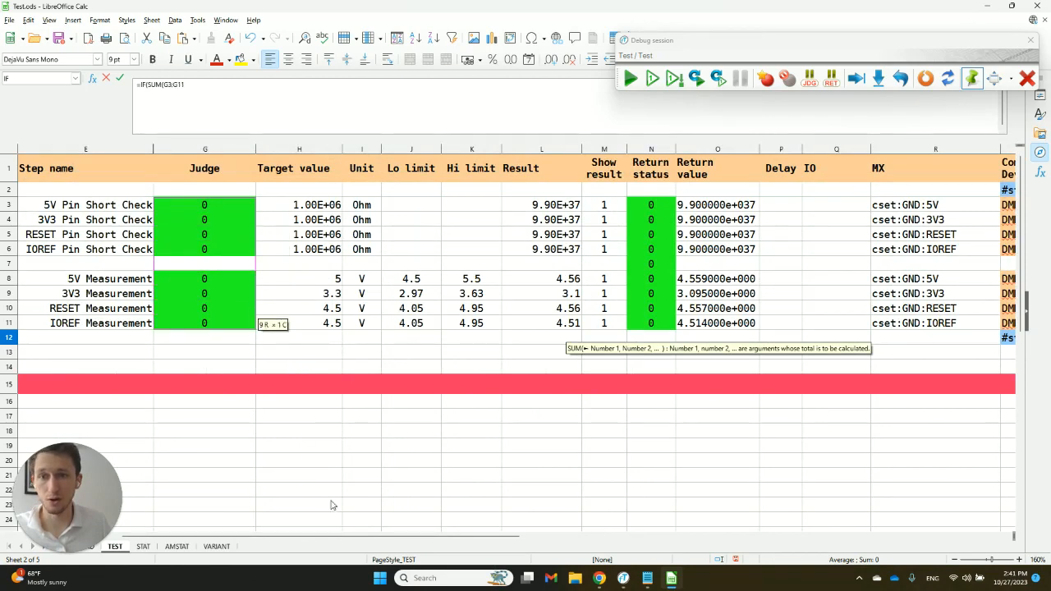
{"action": "left_click_drag", "start_coordinate": [345, 537], "coordinate": [562, 540]}
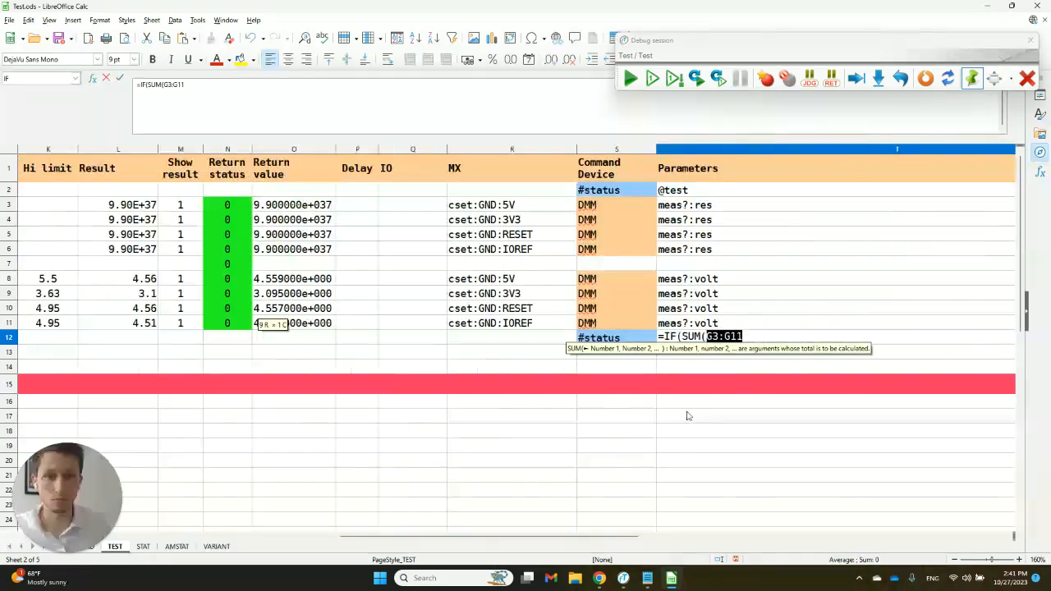
{"action": "left_click", "coordinate": [761, 337]}
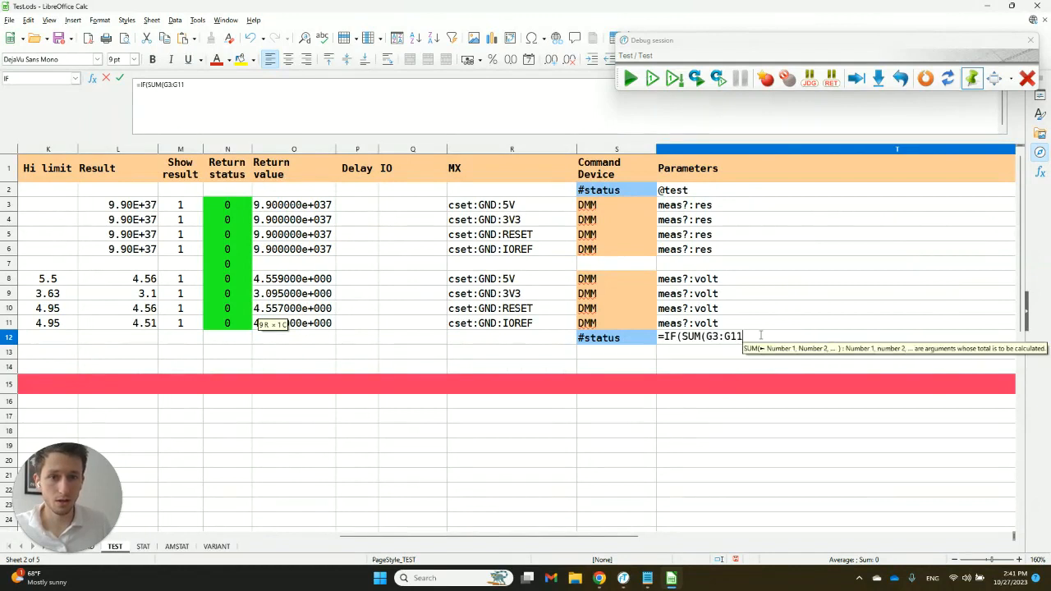
{"action": "type", "text": ")="}
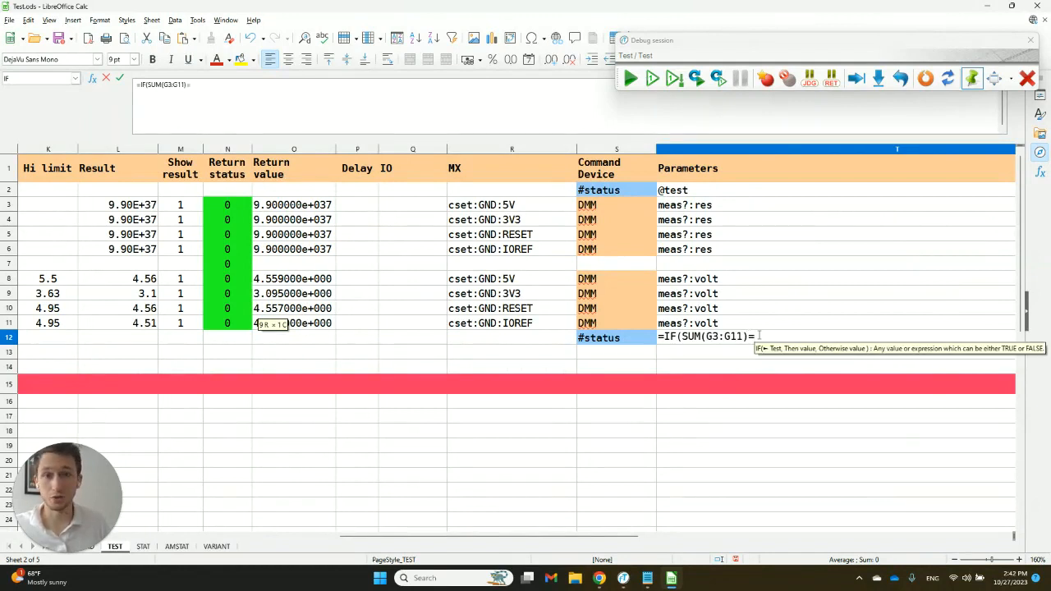
{"action": "type", "text": "0"}
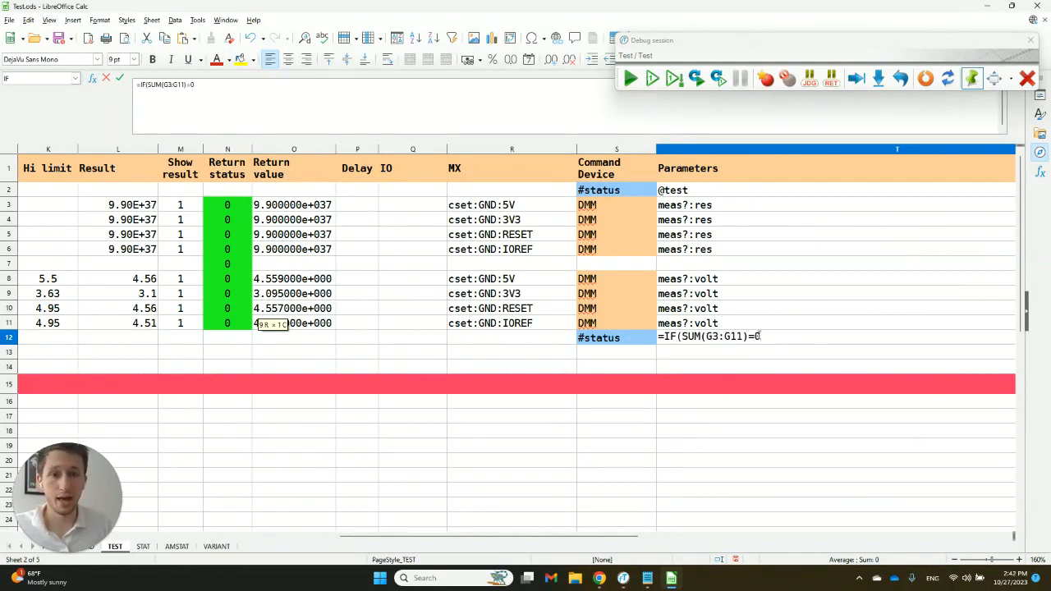
{"action": "type", "text": ",\""}
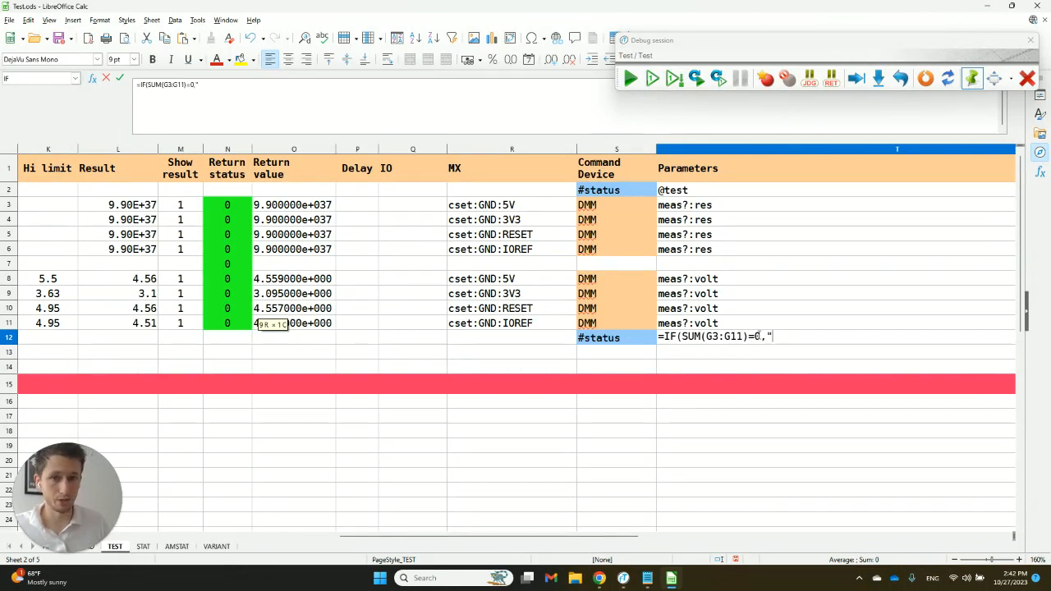
{"action": "type", "text": "@pass"}
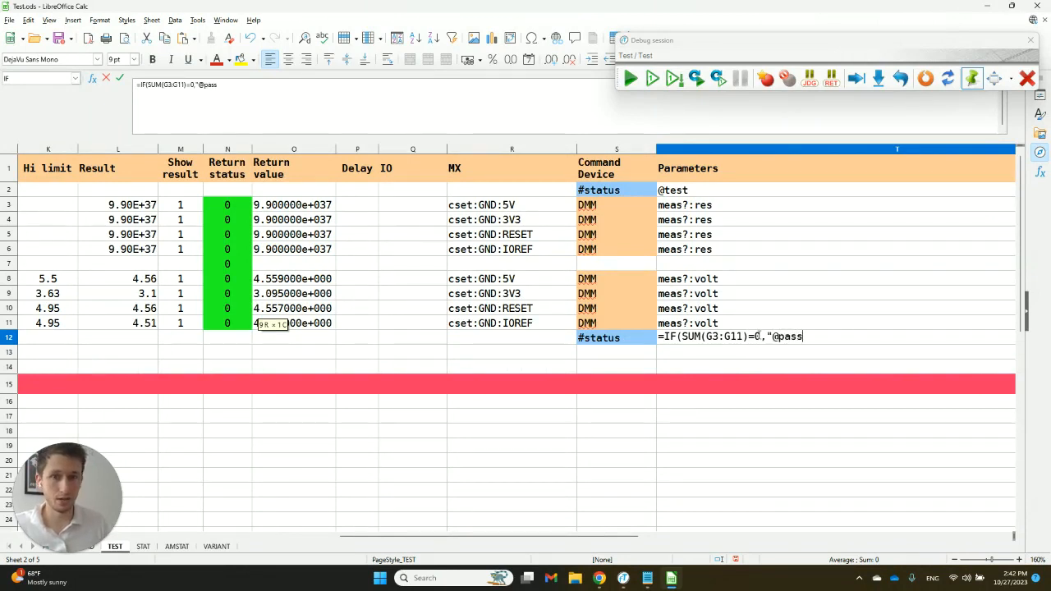
{"action": "type", "text": "\","}
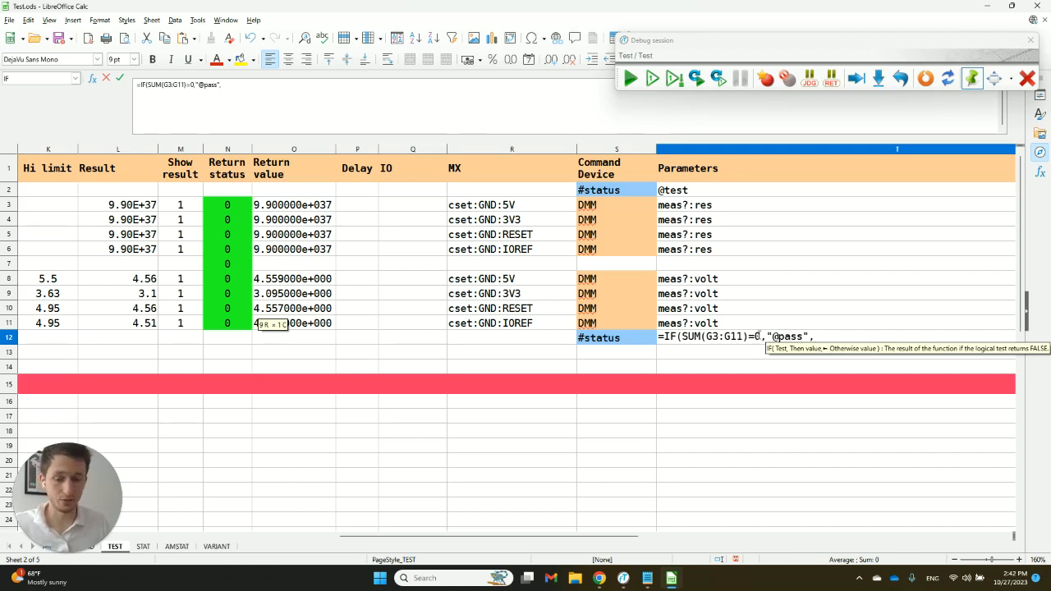
{"action": "type", "text": "\"@fail"}
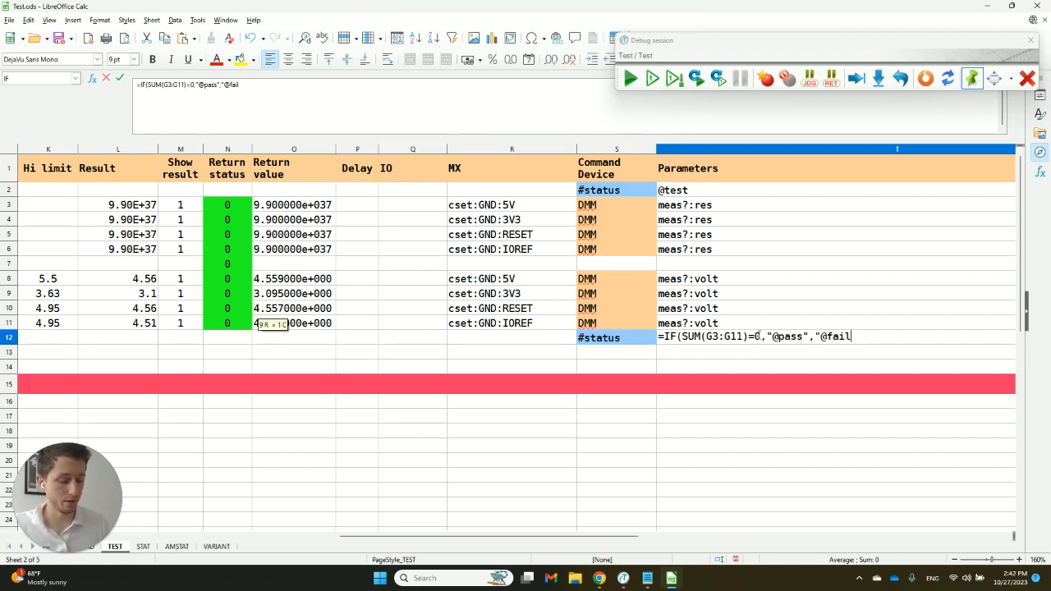
{"action": "type", "text": "\""}
{"action": "key", "text": "Return"}
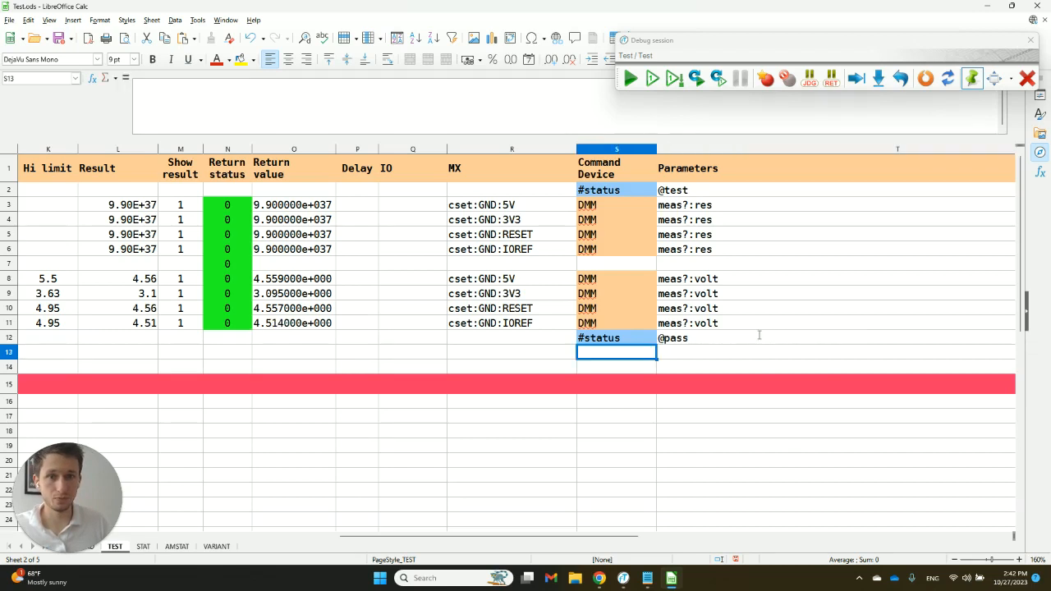
- Switch to the funTEST operator interface, reset the debug session and run the test
{"action": "left_click", "coordinate": [626, 328]}
{"action": "key", "text": "alt+Tab"}
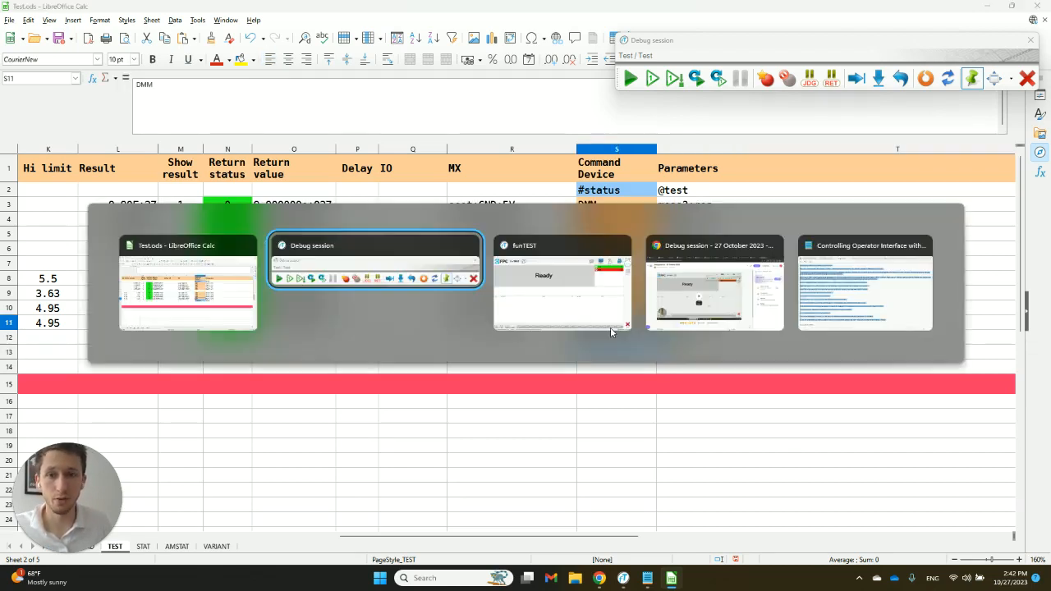
{"action": "left_click", "coordinate": [611, 332]}
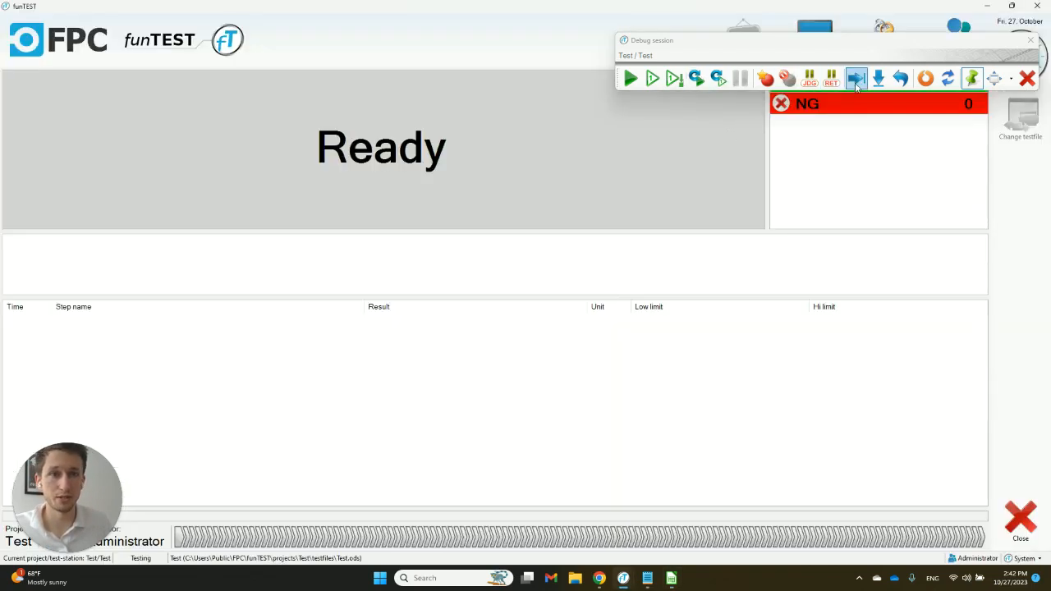
{"action": "left_click", "coordinate": [925, 79]}
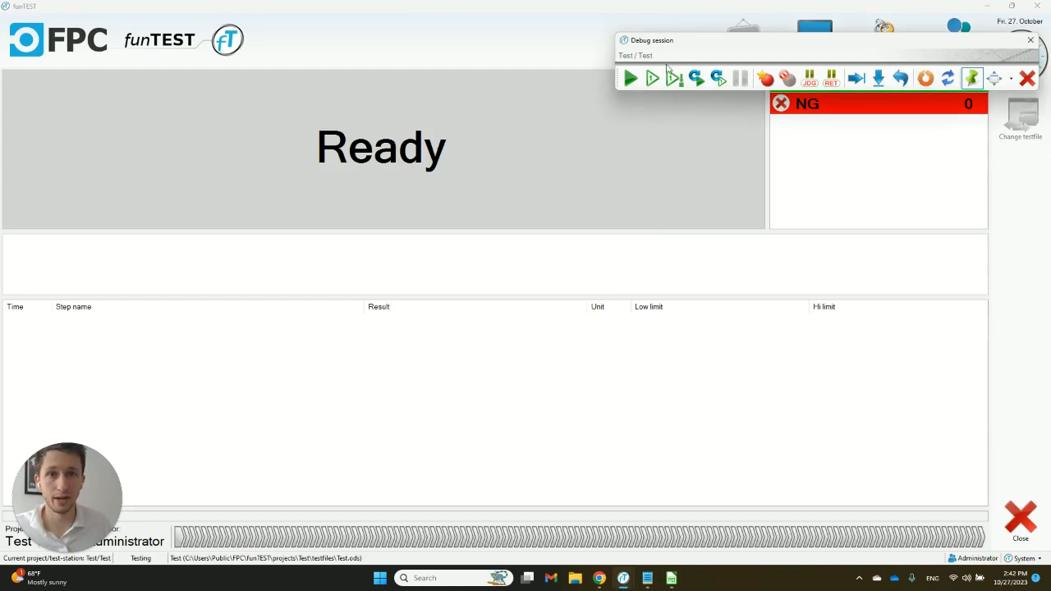
{"action": "left_click", "coordinate": [634, 78]}
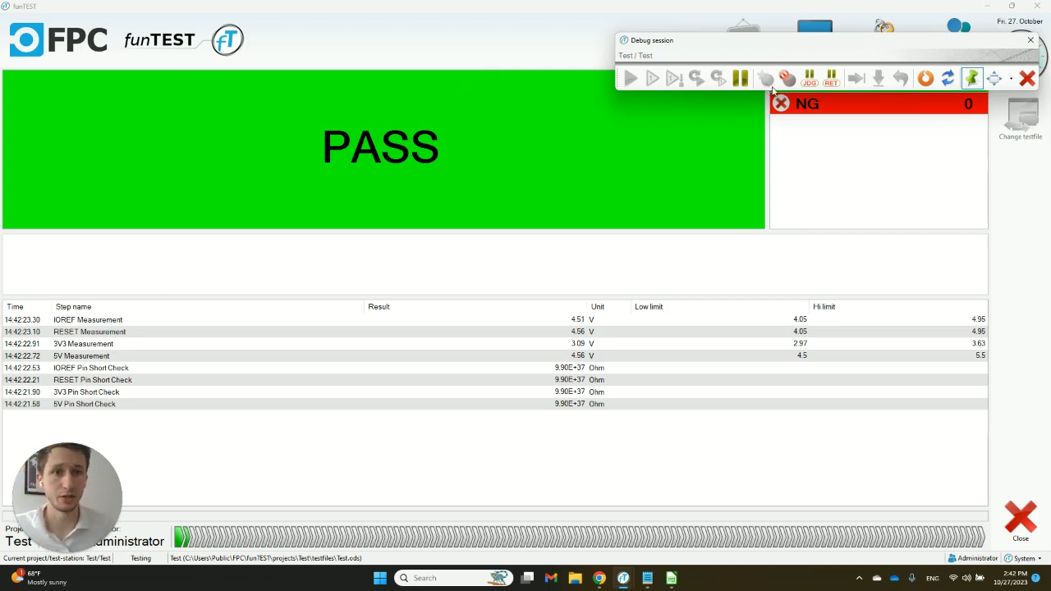
- Return to the Test.ods spreadsheet and enter #msg as the Command Device in row 13, below the final #status command
{"action": "key", "text": "alt+Tab"}
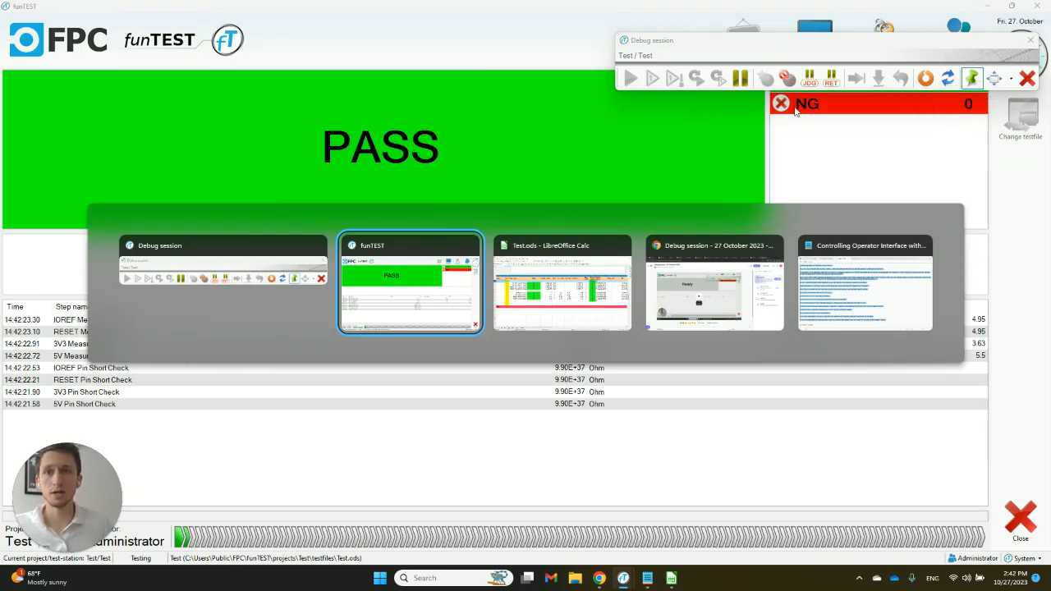
{"action": "key", "text": "alt+Tab"}
{"action": "left_click", "coordinate": [498, 355]}
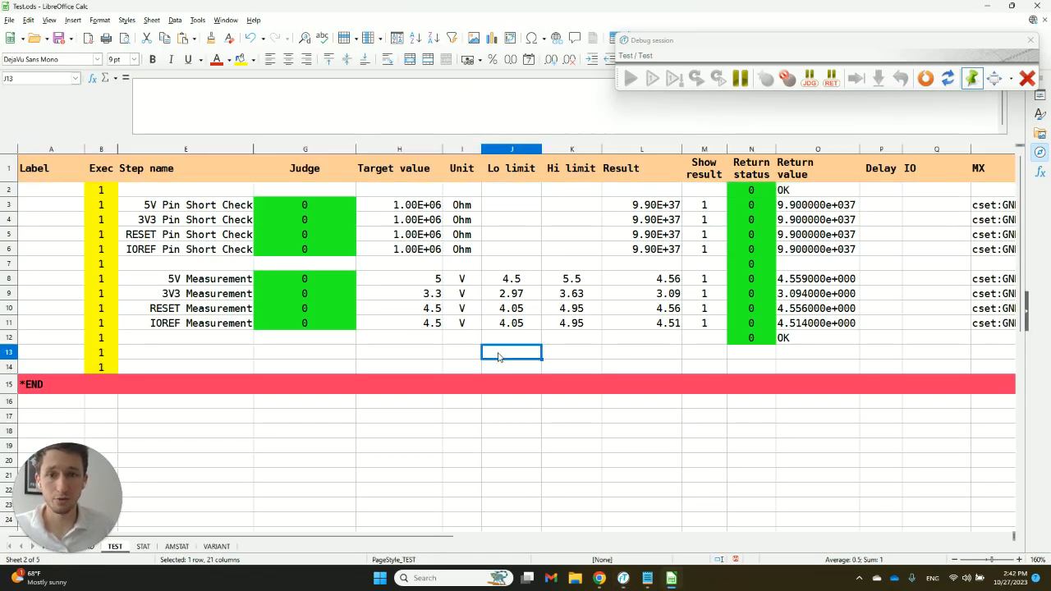
{"action": "key", "text": "Right"}
{"action": "key", "text": "Right"}
{"action": "key", "text": "Right"}
{"action": "key", "text": "Right"}
{"action": "key", "text": "Right"}
{"action": "key", "text": "Right"}
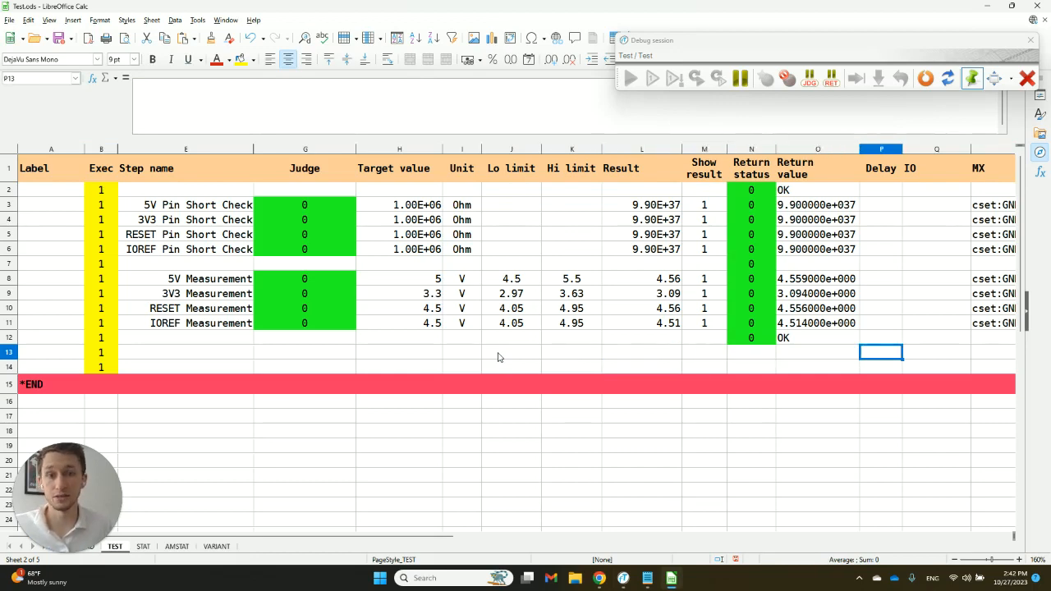
{"action": "key", "text": "Right"}
{"action": "key", "text": "Right"}
{"action": "key", "text": "Right"}
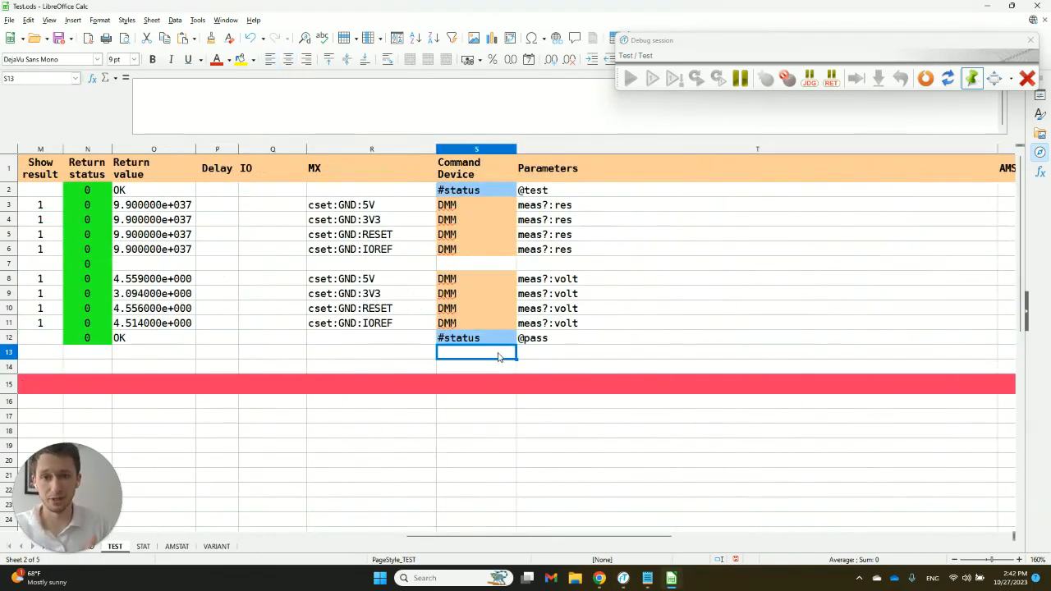
{"action": "type", "text": "#s"}
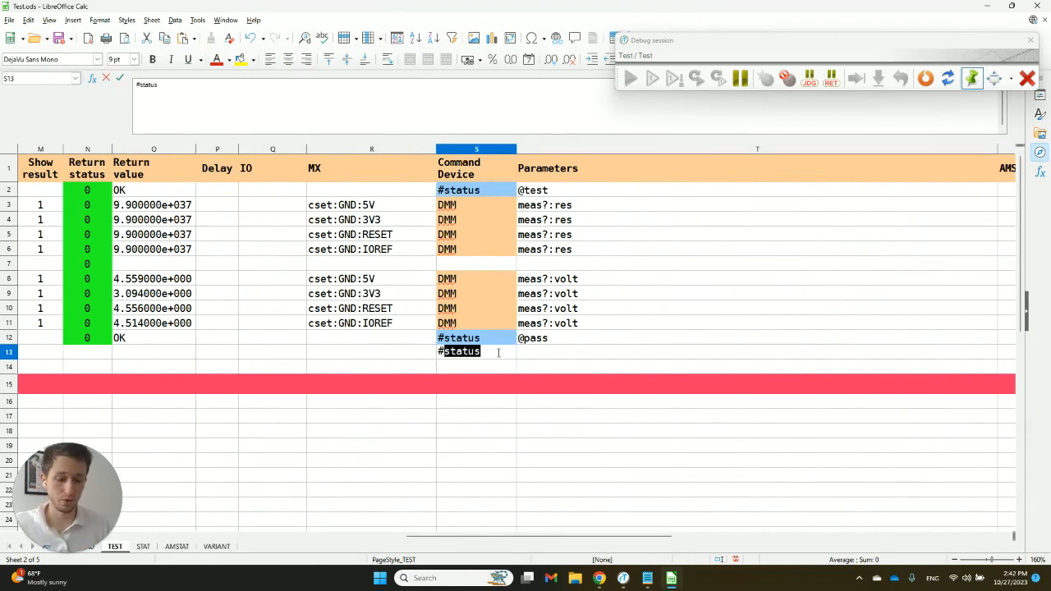
{"action": "type", "text": "mg"}
{"action": "key", "text": "Return"}
{"action": "key", "text": "Up"}
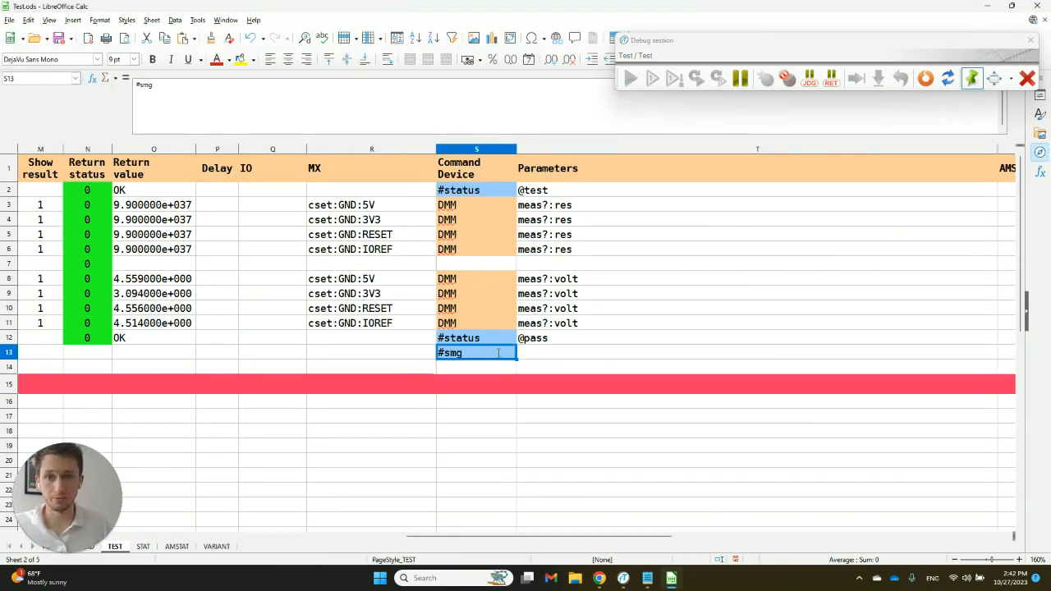
{"action": "triple_click", "coordinate": [460, 352]}
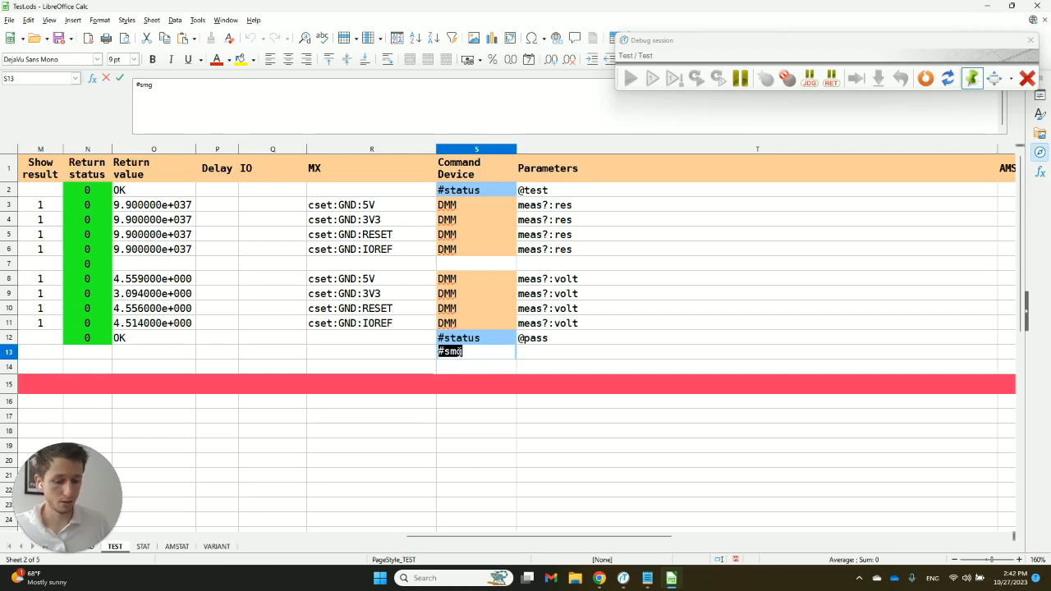
{"action": "type", "text": "#msg"}
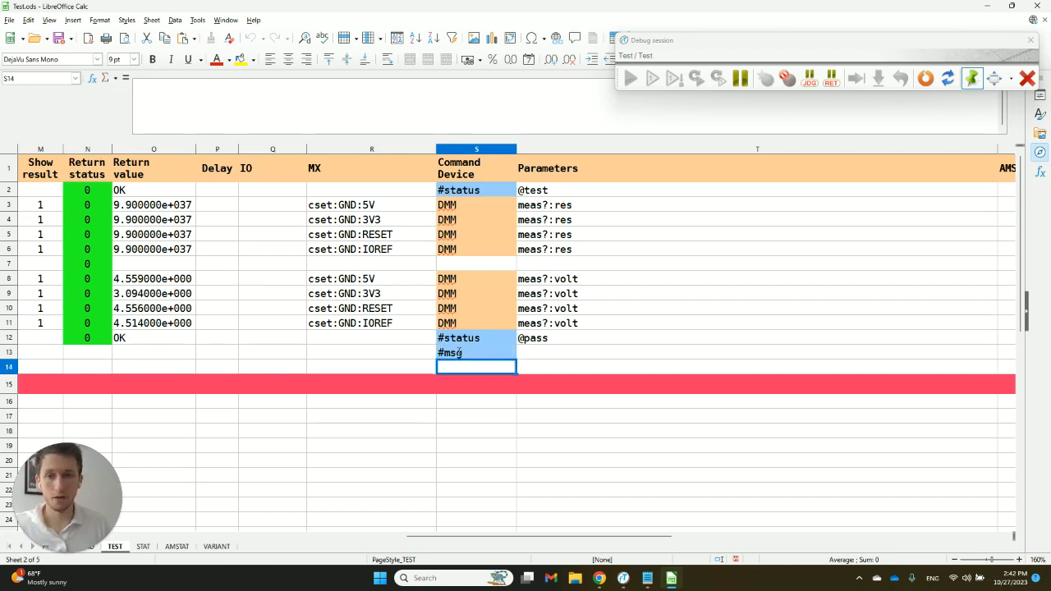
- Enter "Test is completed. Please remove DUT." as the parameter of the #msg command in row 13
{"action": "key", "text": "Tab"}
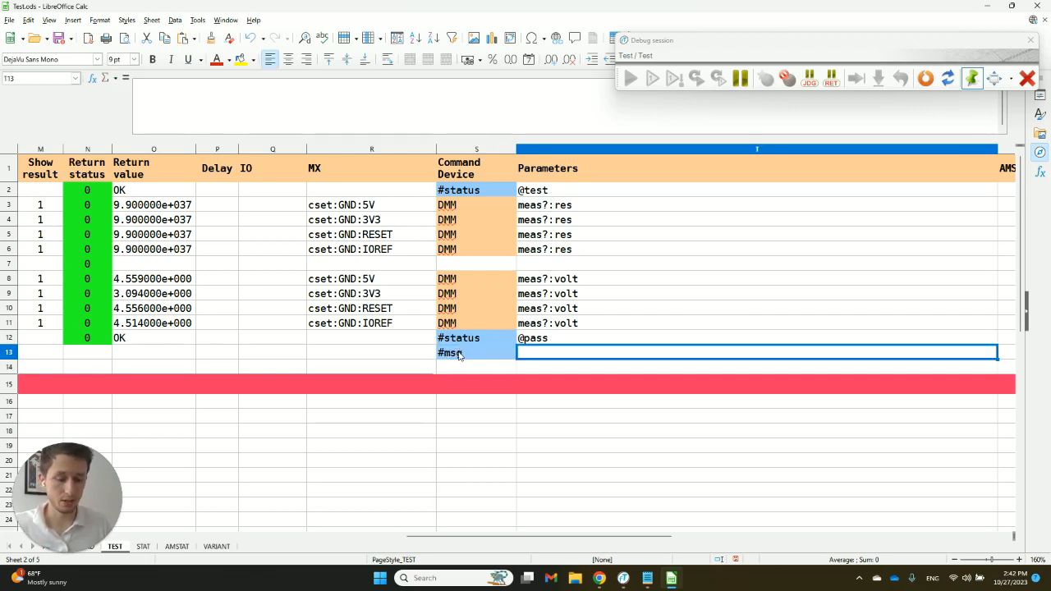
{"action": "type", "text": "Test is com"}
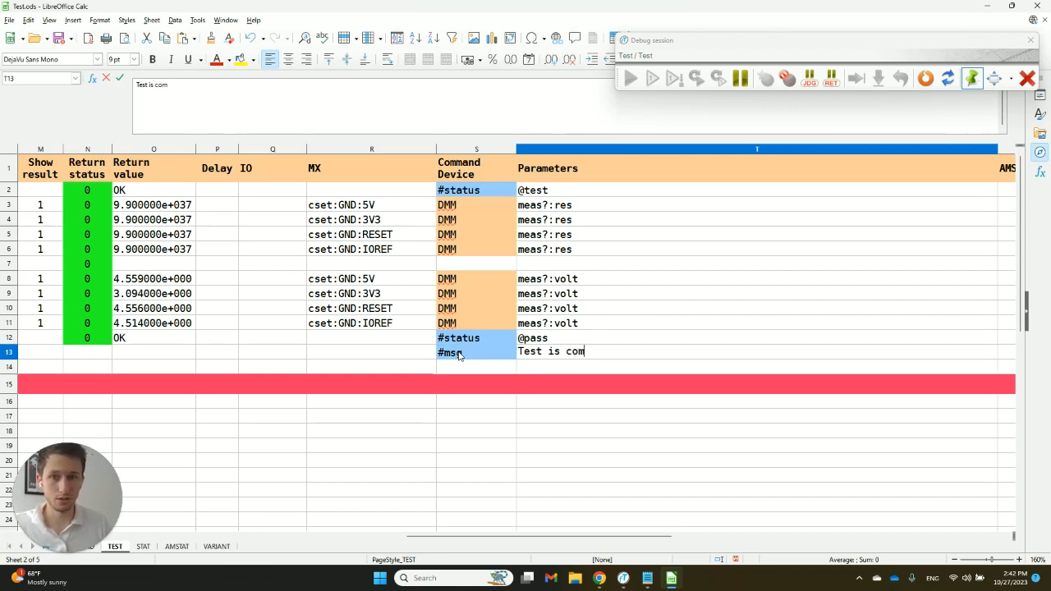
{"action": "type", "text": "pl"}
{"action": "type", "text": "ed"}
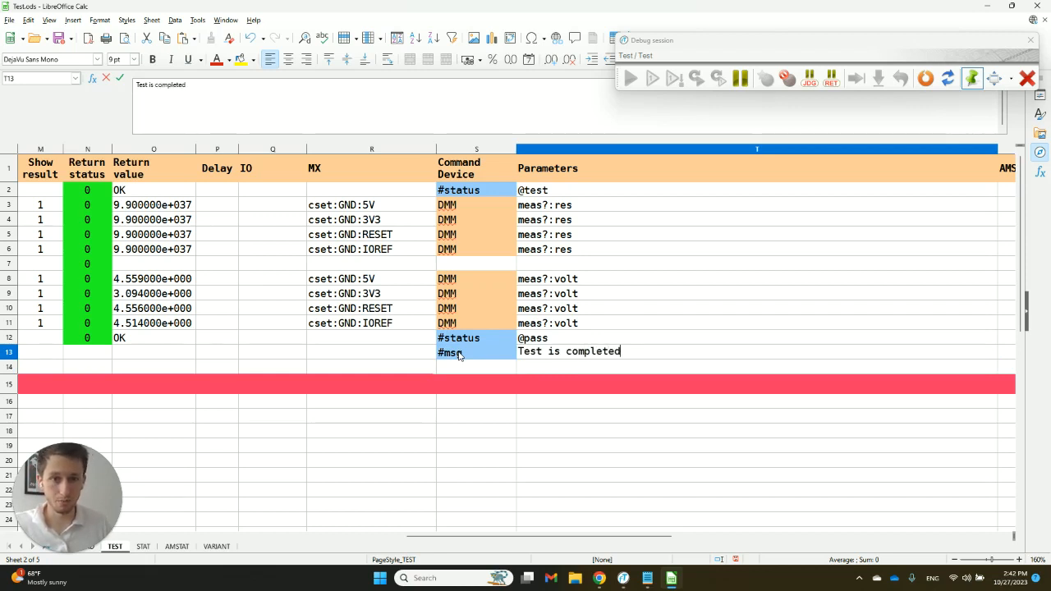
{"action": "type", "text": ". Ple"}
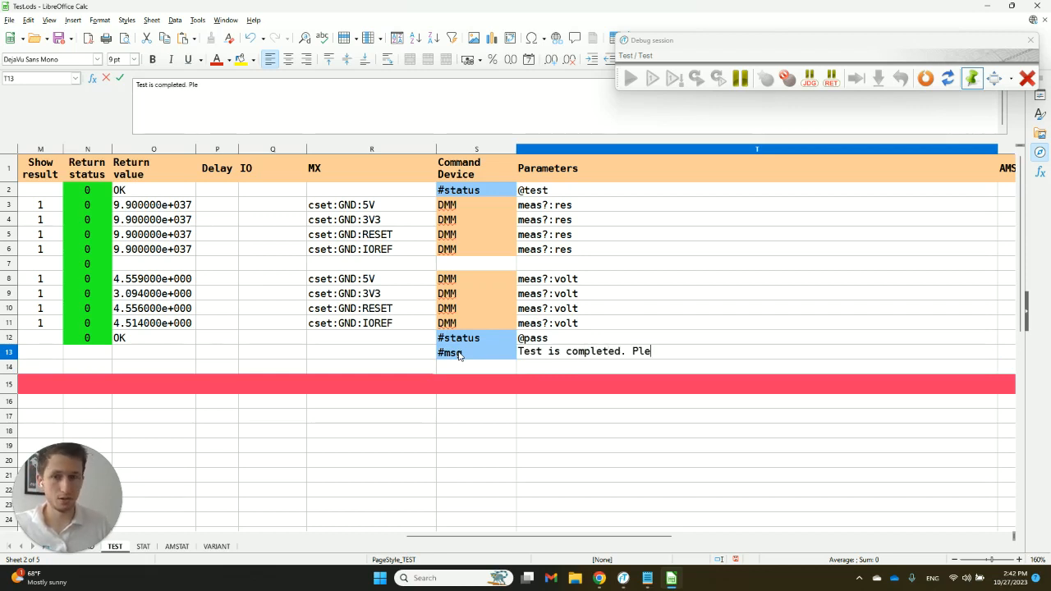
{"action": "type", "text": "ase reomov"}
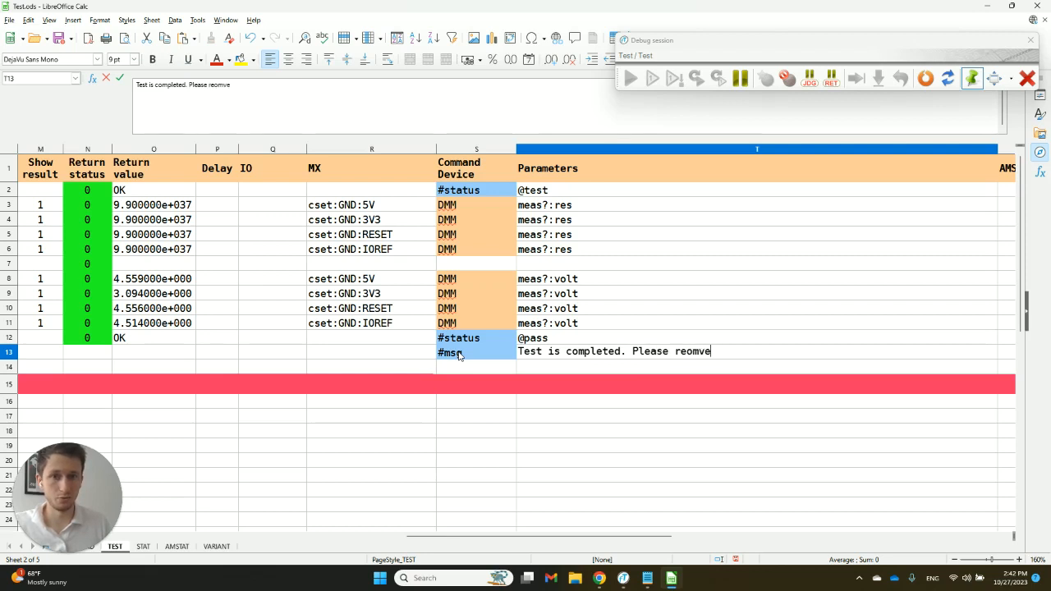
{"action": "key", "text": "BackSpace"}
{"action": "key", "text": "BackSpace"}
{"action": "key", "text": "BackSpace"}
{"action": "key", "text": "BackSpace"}
{"action": "type", "text": "move DUT"}
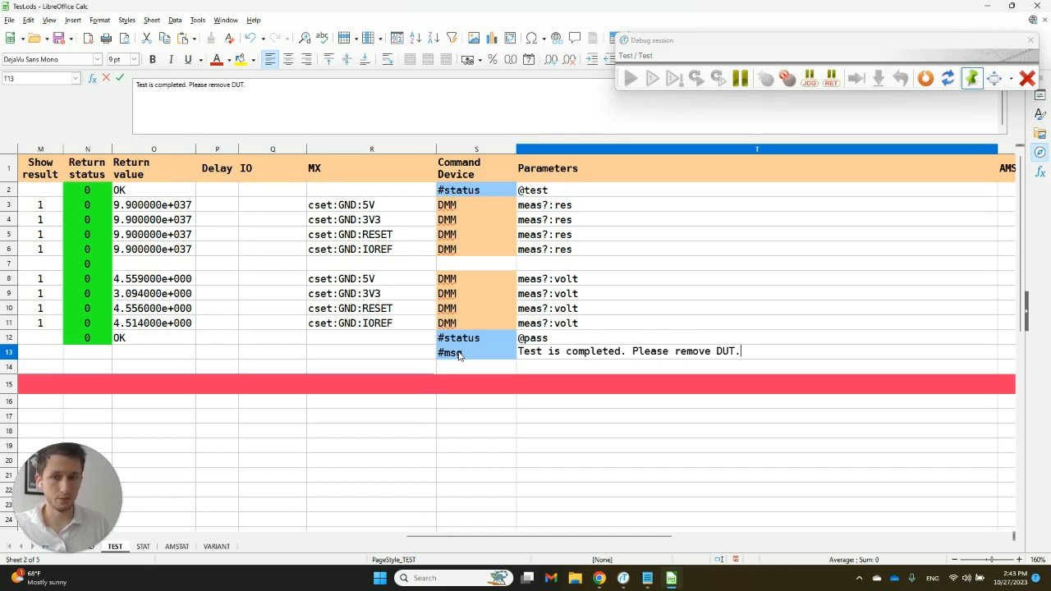
{"action": "type", "text": "."}
{"action": "key", "text": "Return"}
- Return to the funTEST operator interface, reset the debug session and rerun the test with the #msg command
{"action": "key", "text": "alt+Tab"}
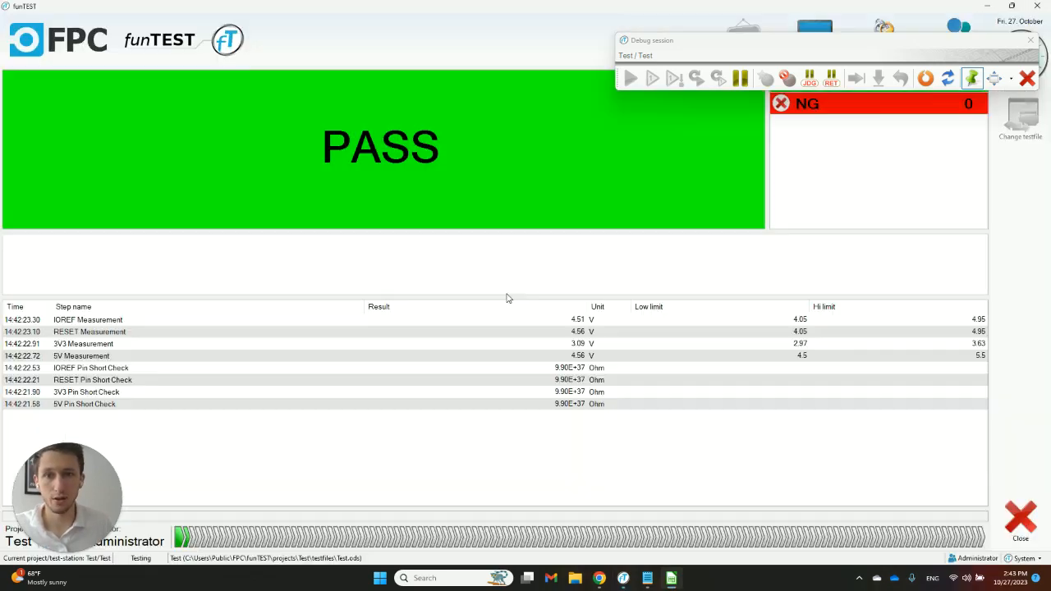
{"action": "left_click", "coordinate": [926, 79]}
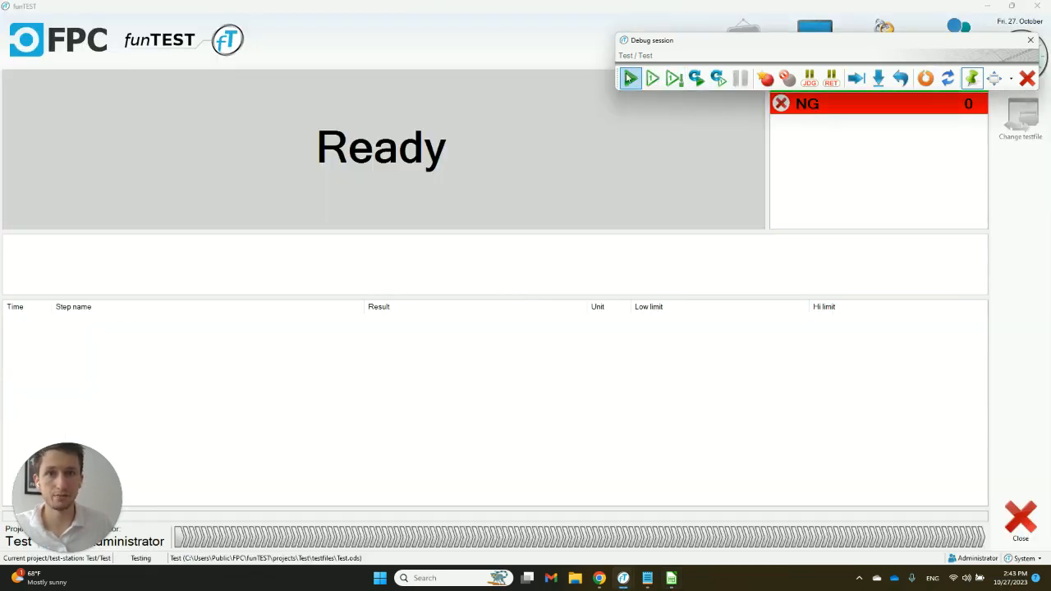
{"action": "left_click", "coordinate": [630, 77]}
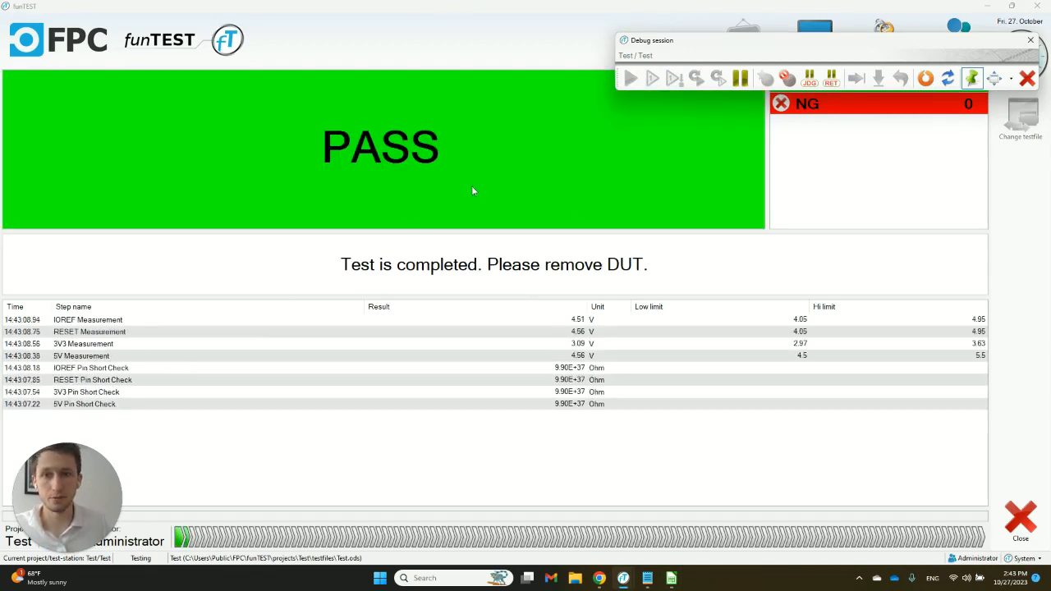
- Reset the debug session to the first step and return to the Test.ods spreadsheet
{"action": "left_click", "coordinate": [926, 78]}
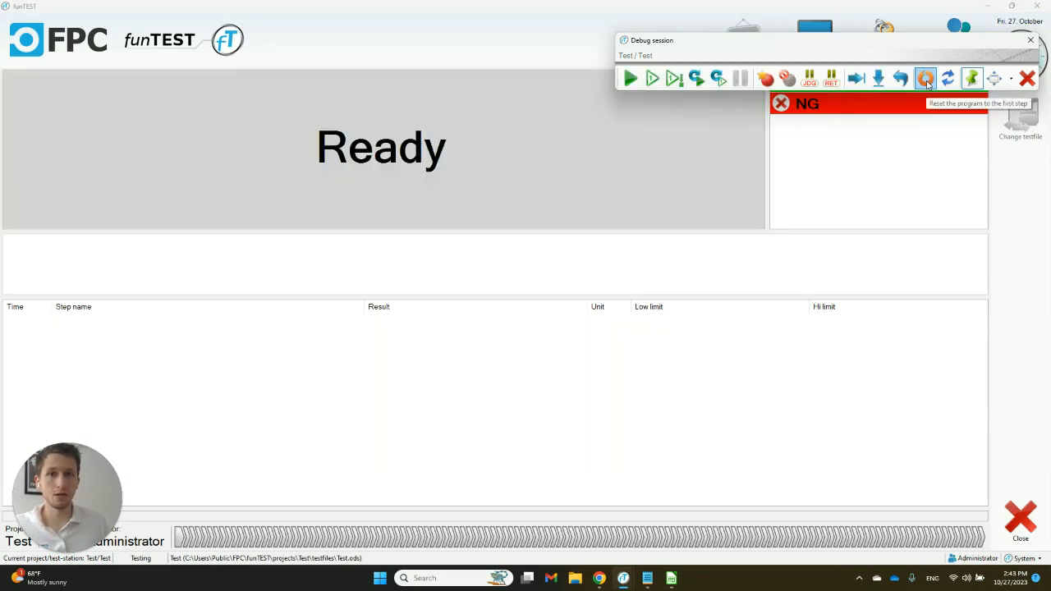
{"action": "key", "text": "alt+Tab"}
{"action": "key", "text": "alt+Tab"}
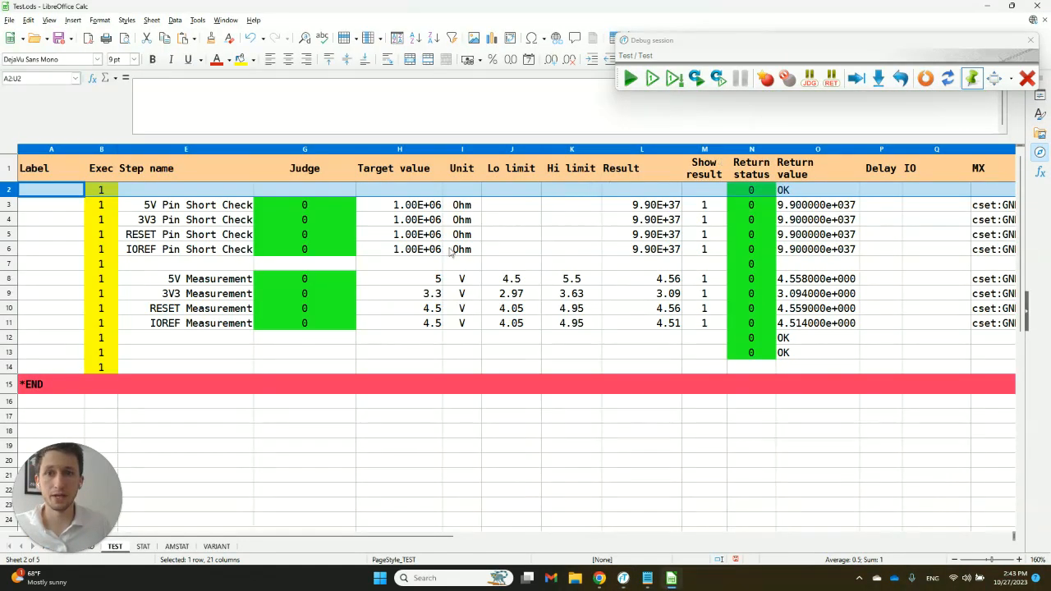
- Enter #dlg as the Command Device in row 7, between the short checks and the voltage measurements
{"action": "left_click", "coordinate": [105, 268]}
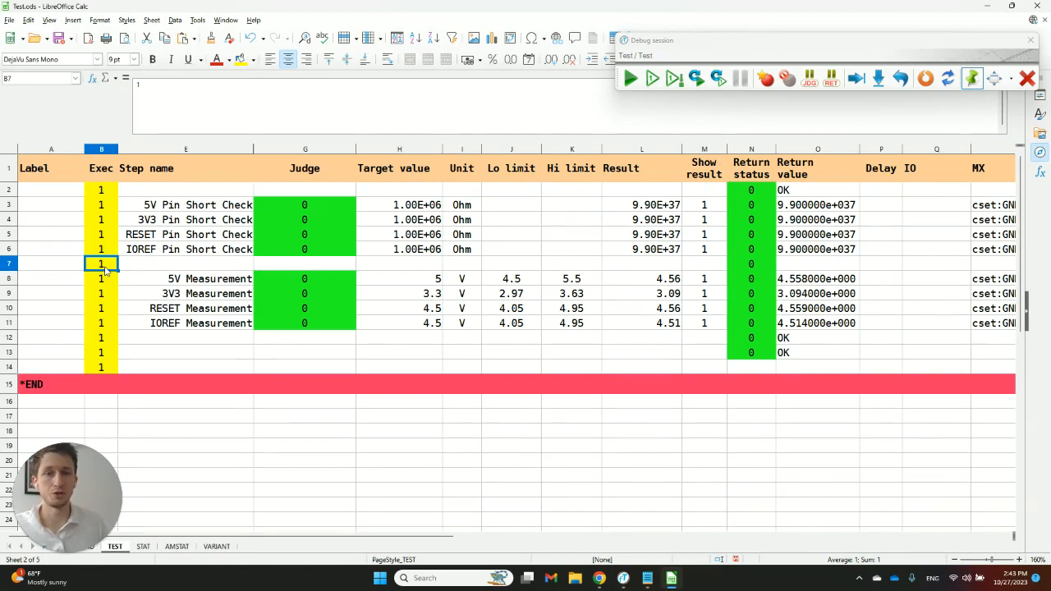
{"action": "key", "text": "Right"}
{"action": "key", "text": "Right"}
{"action": "key", "text": "Right"}
{"action": "key", "text": "Right"}
{"action": "key", "text": "Right"}
{"action": "key", "text": "Right"}
{"action": "key", "text": "Right"}
{"action": "key", "text": "Right"}
{"action": "key", "text": "Right"}
{"action": "key", "text": "Right"}
{"action": "key", "text": "Right"}
{"action": "key", "text": "Right"}
{"action": "key", "text": "Right"}
{"action": "key", "text": "Right"}
{"action": "key", "text": "Right"}
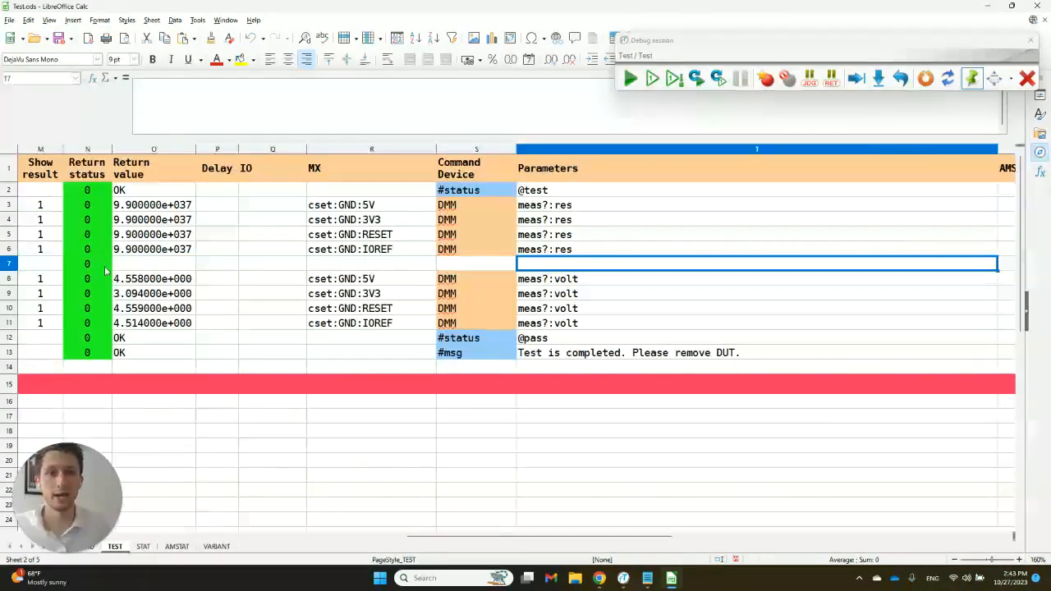
{"action": "key", "text": "Left"}
{"action": "key", "text": "Left"}
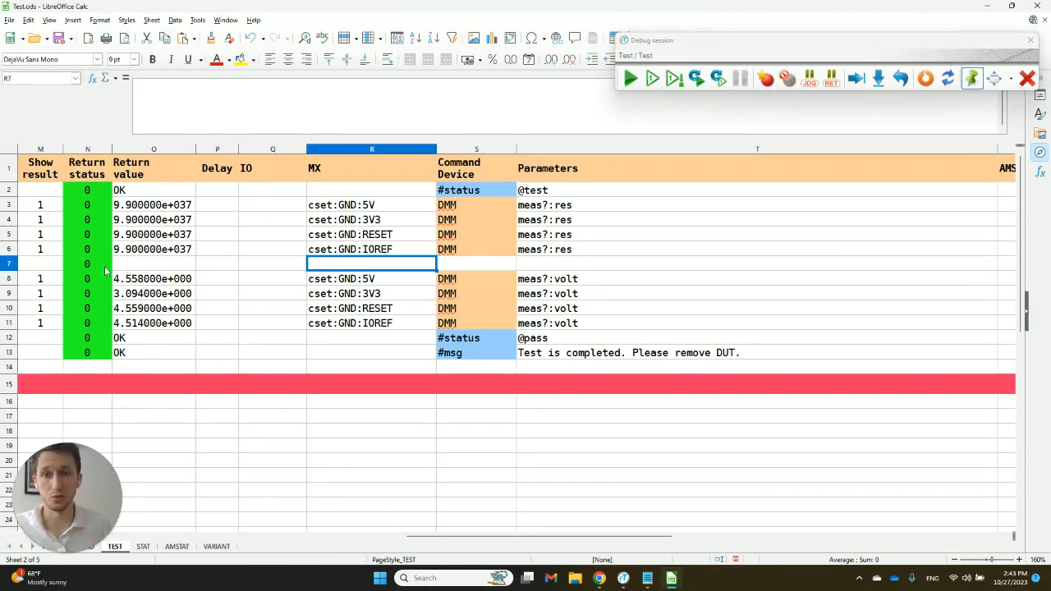
{"action": "key", "text": "Right"}
{"action": "type", "text": "#"}
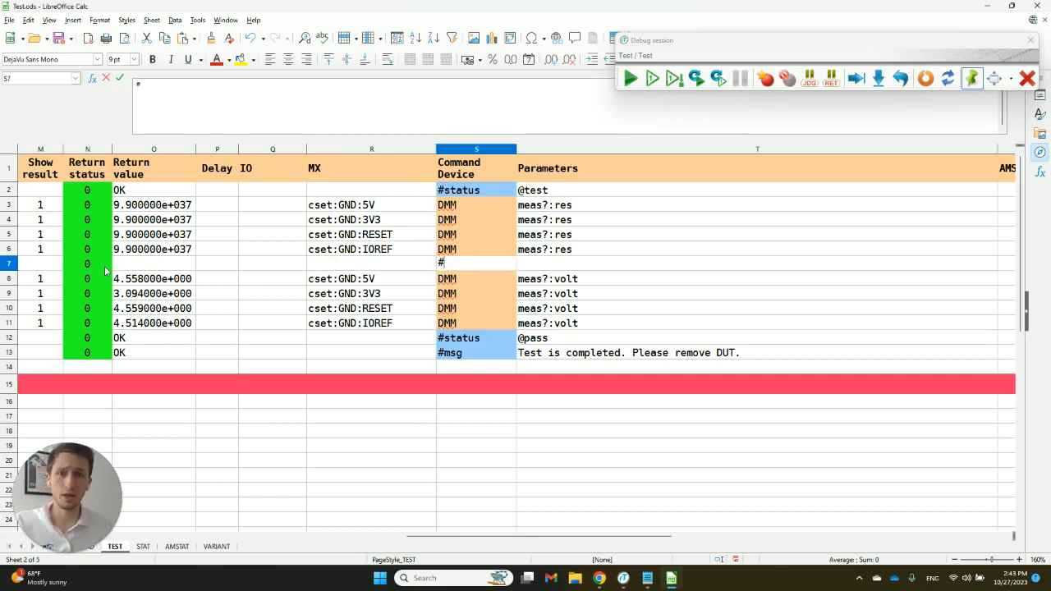
{"action": "type", "text": "dlg"}
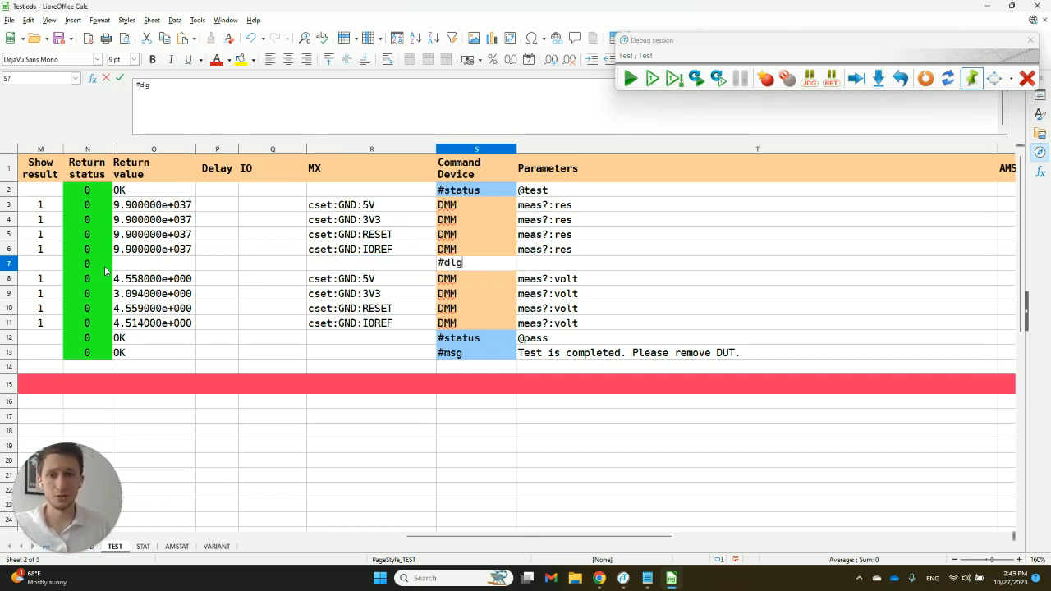
{"action": "key", "text": "Tab"}
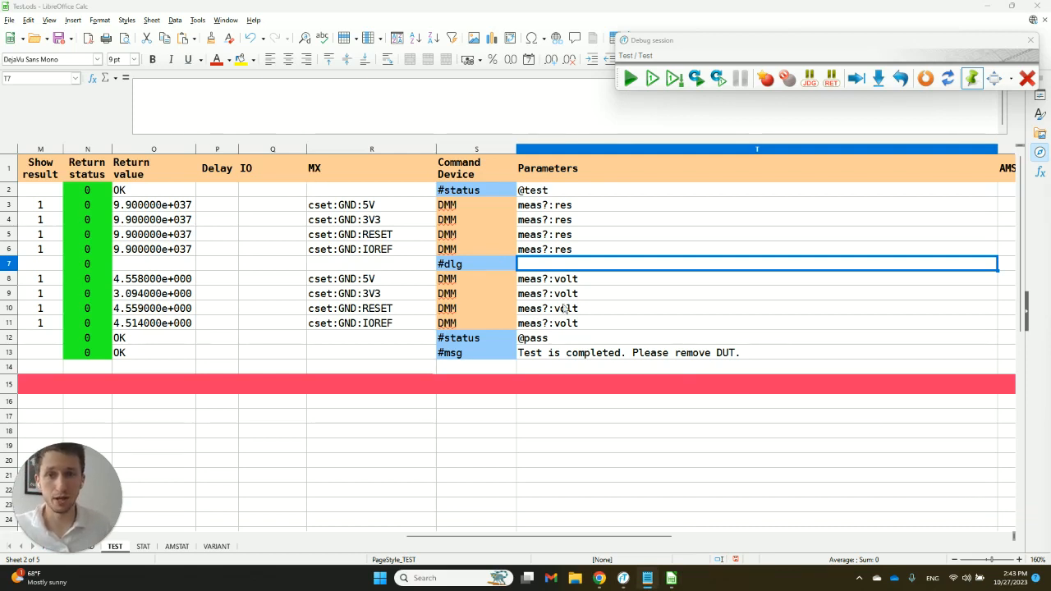
- Enter "Connect power to DUT" as the dialog text in the Parameters cell of row 7
{"action": "double_click", "coordinate": [549, 261]}
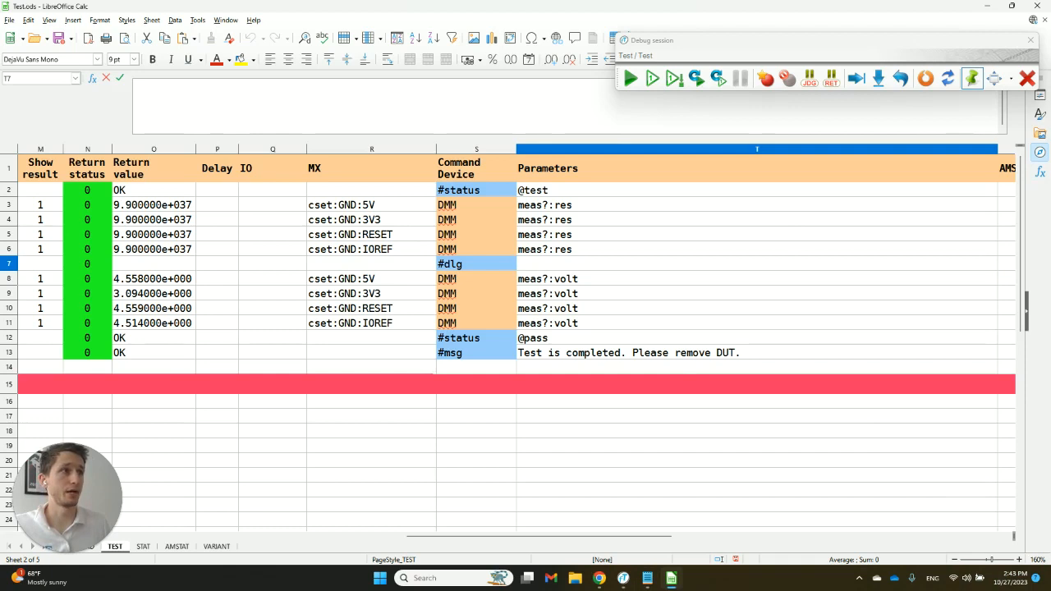
{"action": "type", "text": "Conn"}
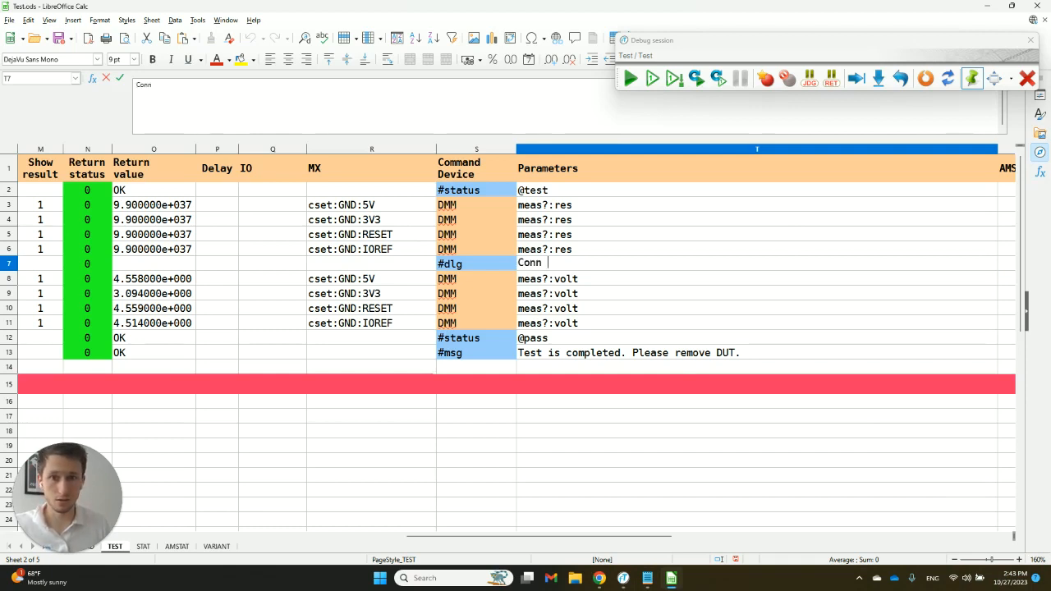
{"action": "type", "text": "ect poewr to"}
{"action": "key", "text": "BackSpace"}
{"action": "key", "text": "BackSpace"}
{"action": "key", "text": "BackSpace"}
{"action": "key", "text": "BackSpace"}
{"action": "key", "text": "BackSpace"}
{"action": "key", "text": "BackSpace"}
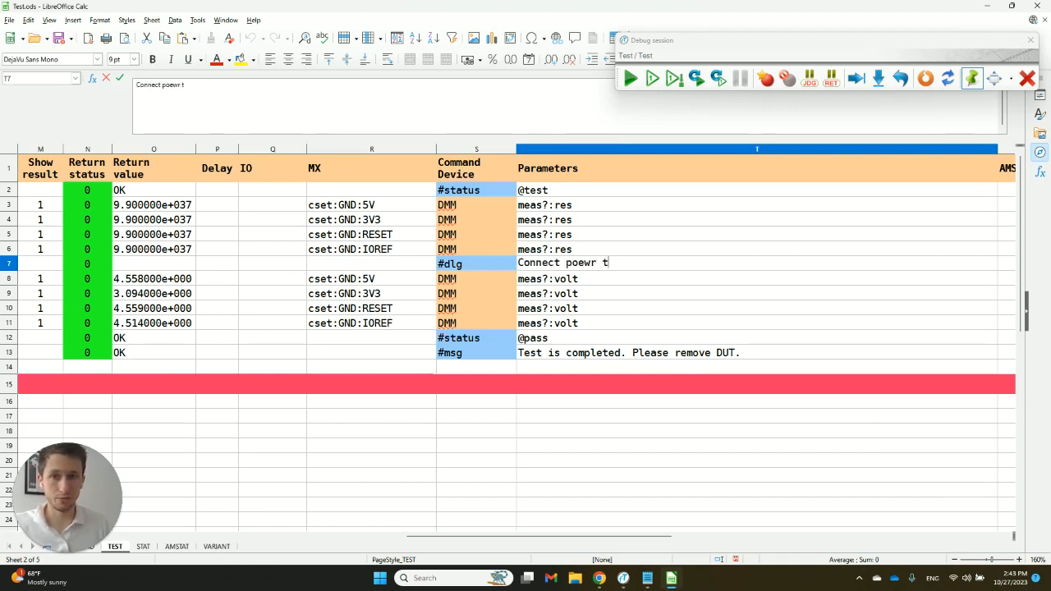
{"action": "type", "text": "wer to DUT"}
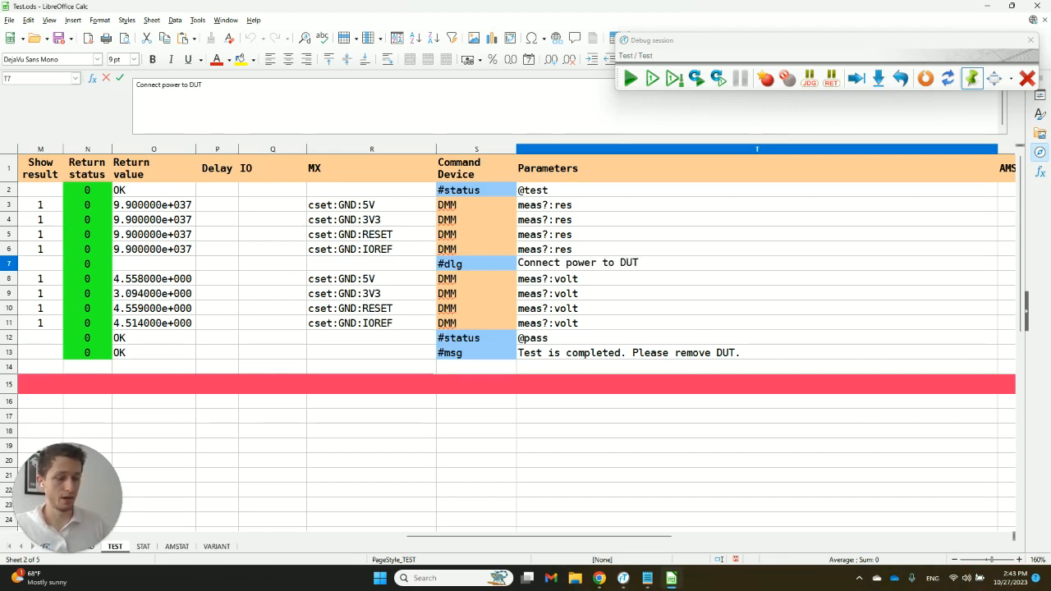
{"action": "type", "text": ";i"}
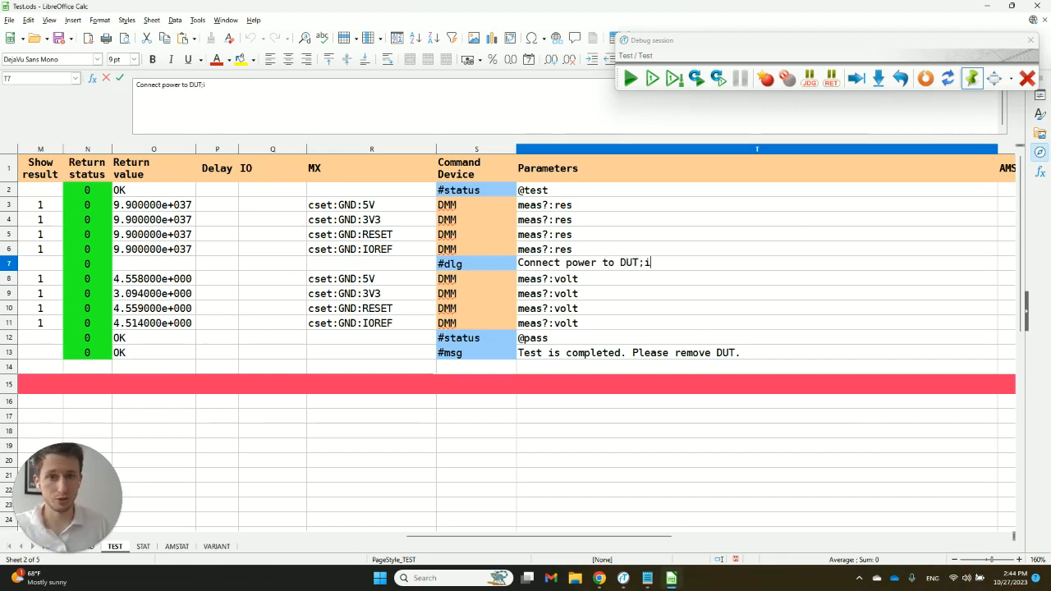
{"action": "type", "text": "mage"}
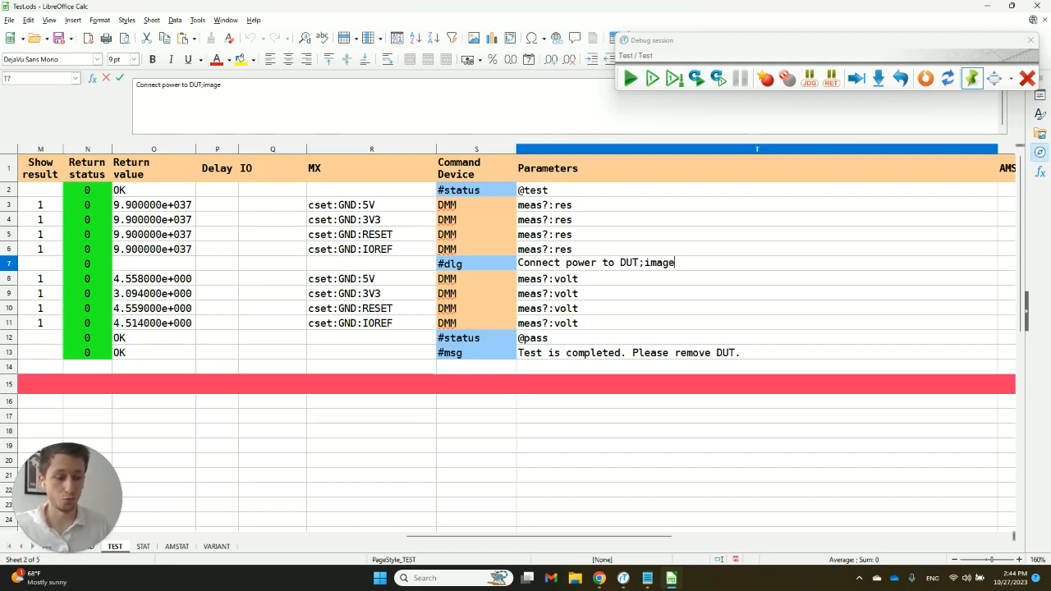
{"action": "type", "text": "="}
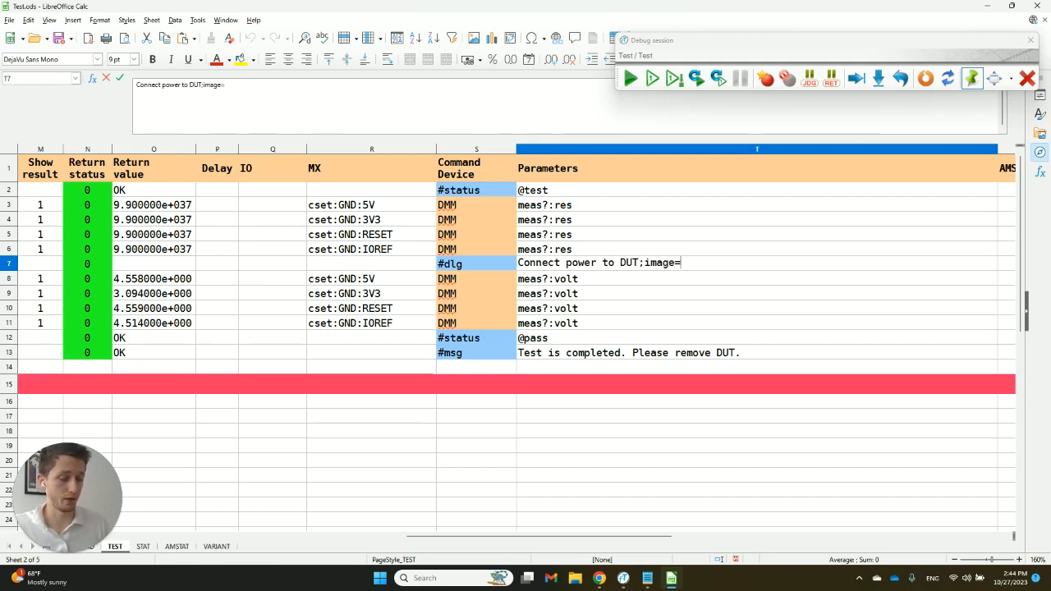
{"action": "type", "text": "\""}
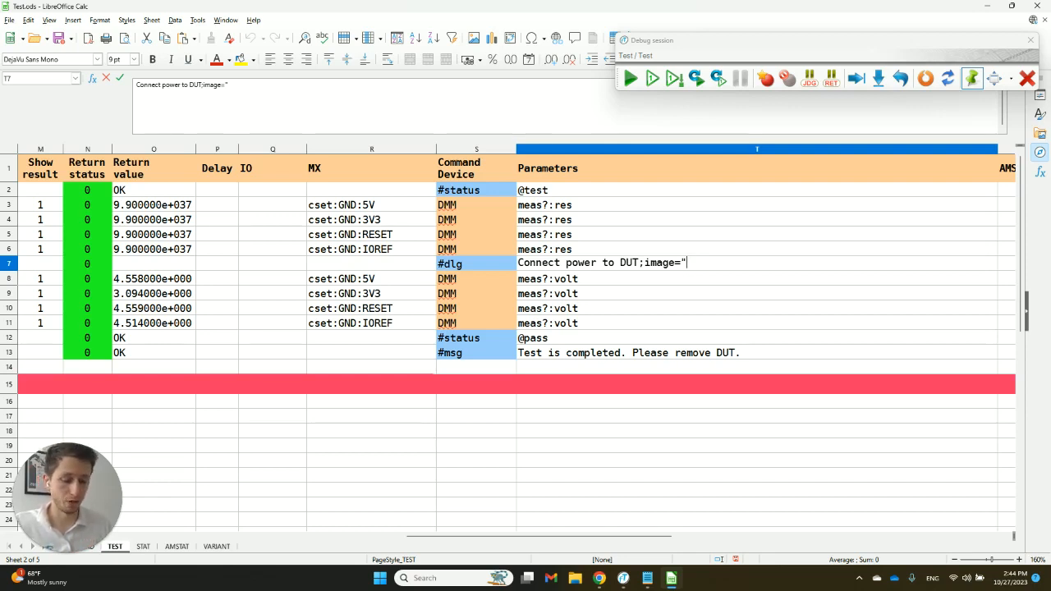
{"action": "type", "text": "$project"}
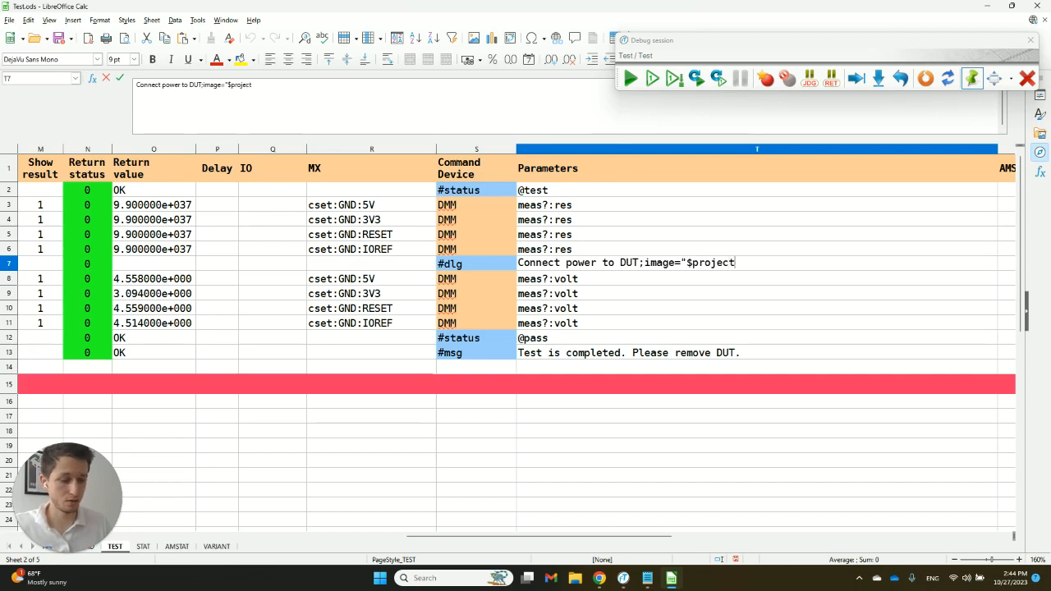
{"action": "type", "text": "-dir"}
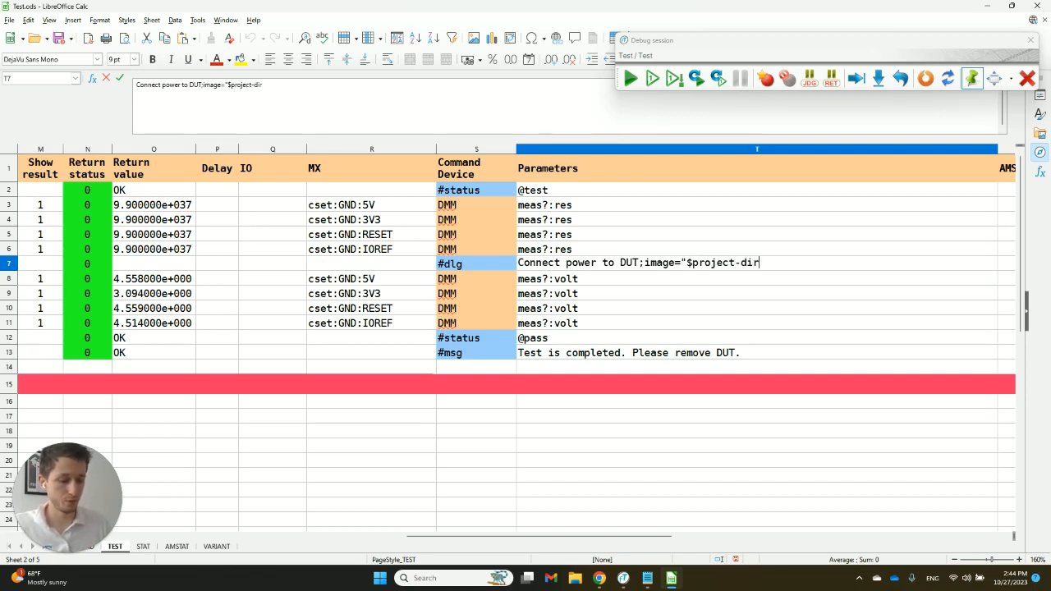
{"action": "type", "text": "$"}
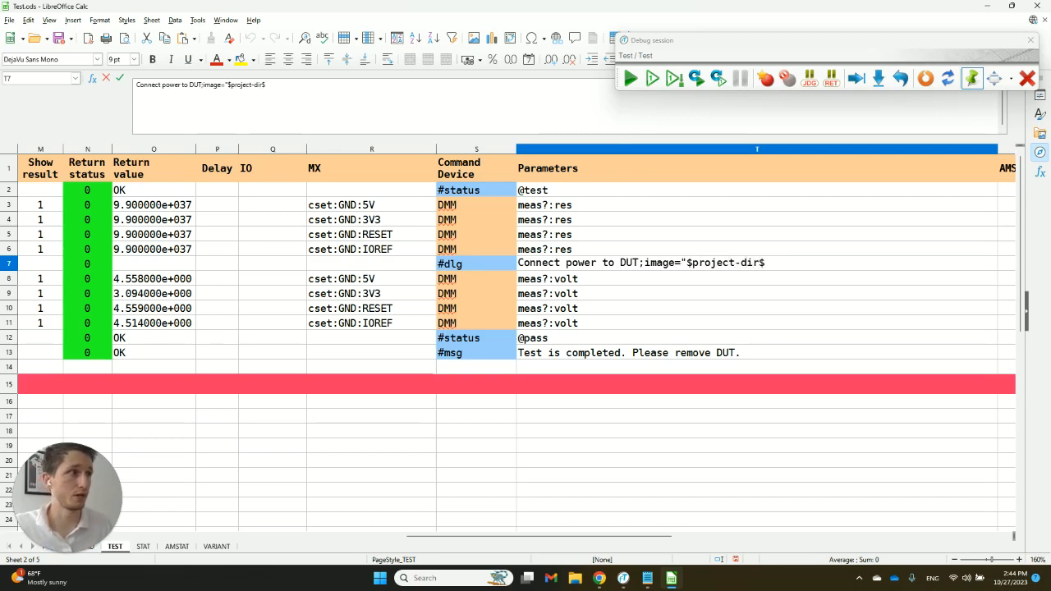
{"action": "type", "text": "\\\\"}
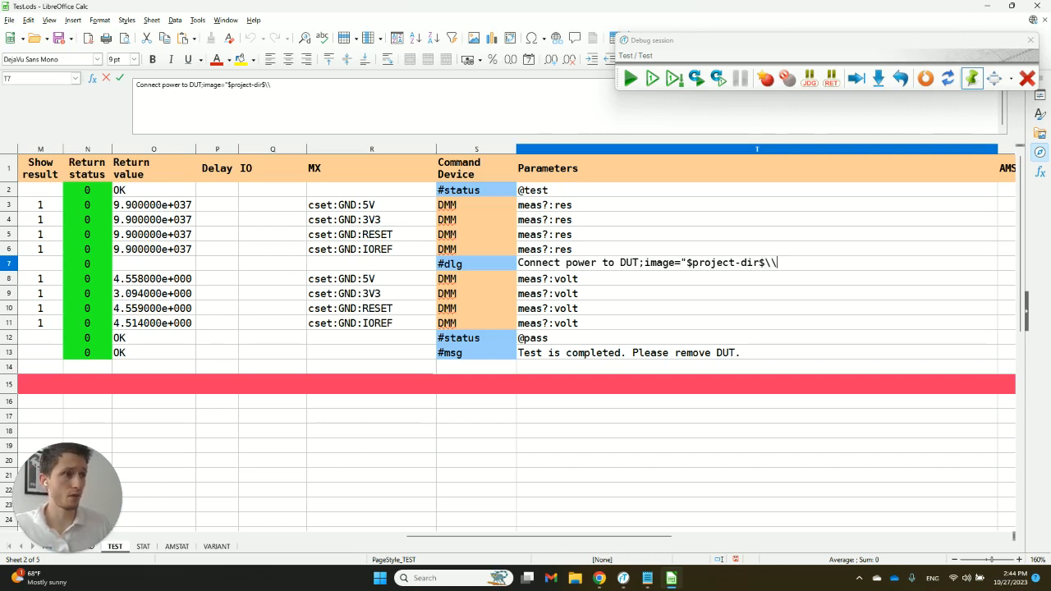
{"action": "type", "text": "images"}
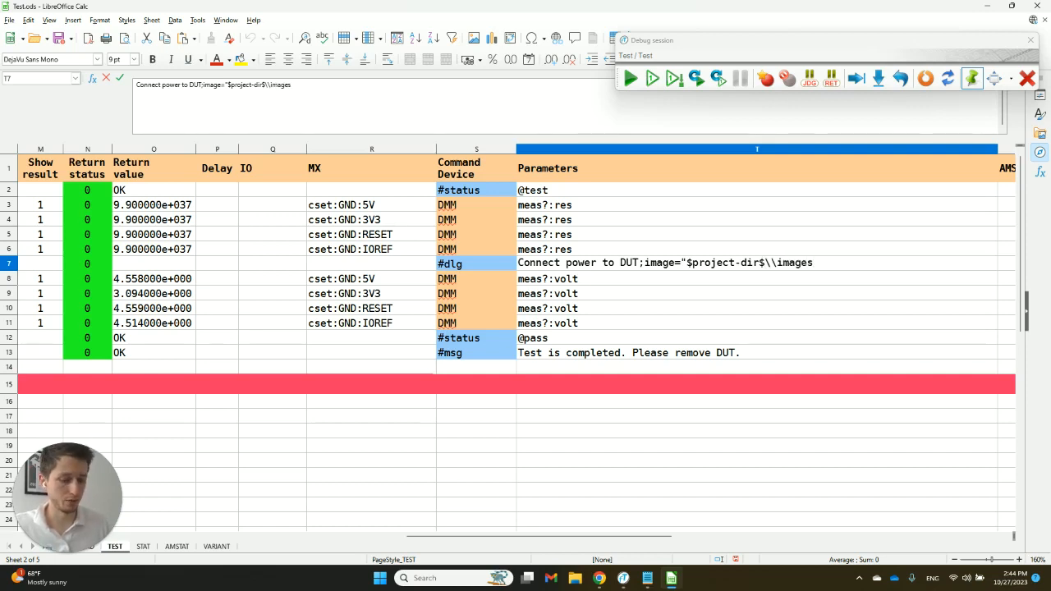
{"action": "type", "text": "\\\\ima"}
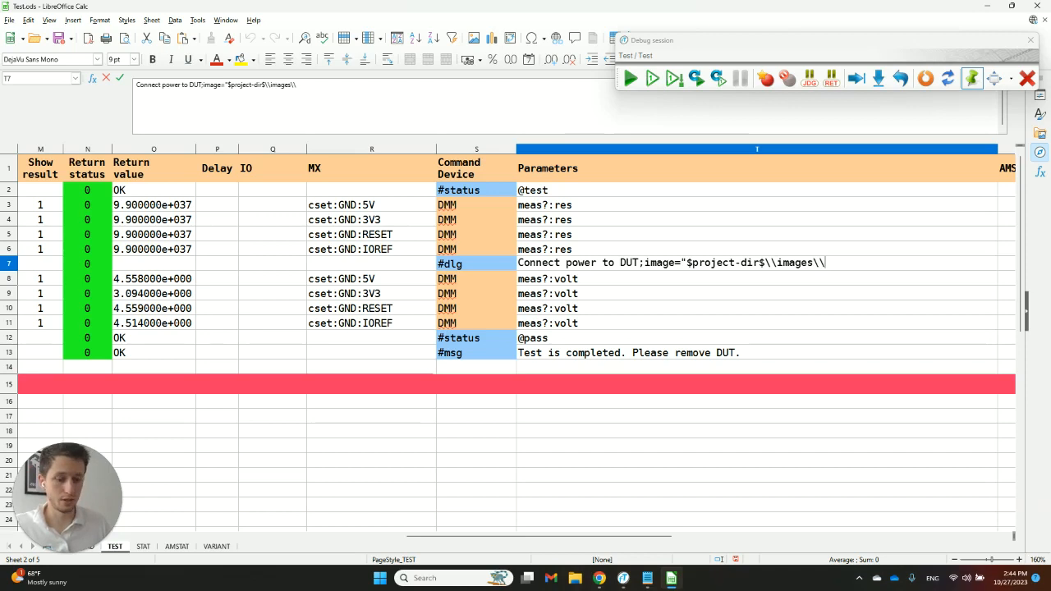
- Append the image reference ;image="$project-dir$\\images\\power.gif" to the #dlg parameters in row 7
{"action": "key", "text": "BackSpace"}
{"action": "key", "text": "BackSpace"}
{"action": "key", "text": "BackSpace"}
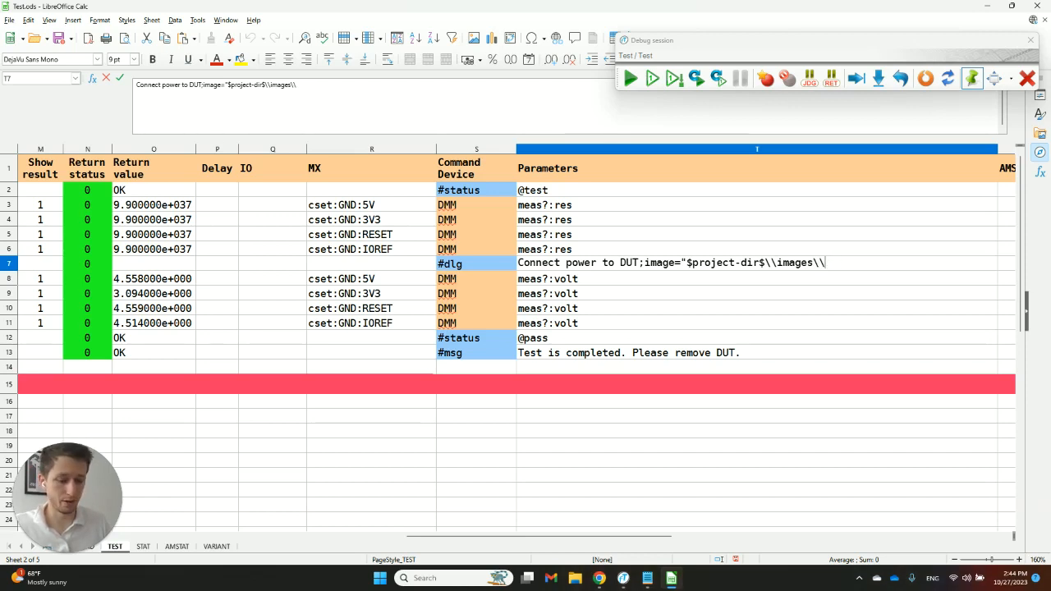
{"action": "type", "text": "power.gi"}
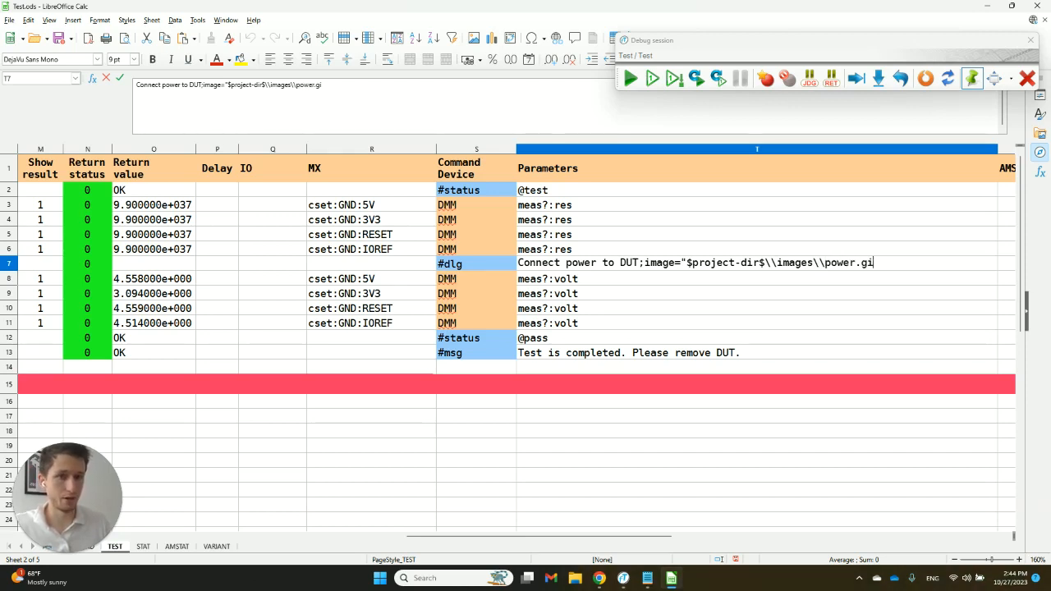
{"action": "type", "text": "g\""}
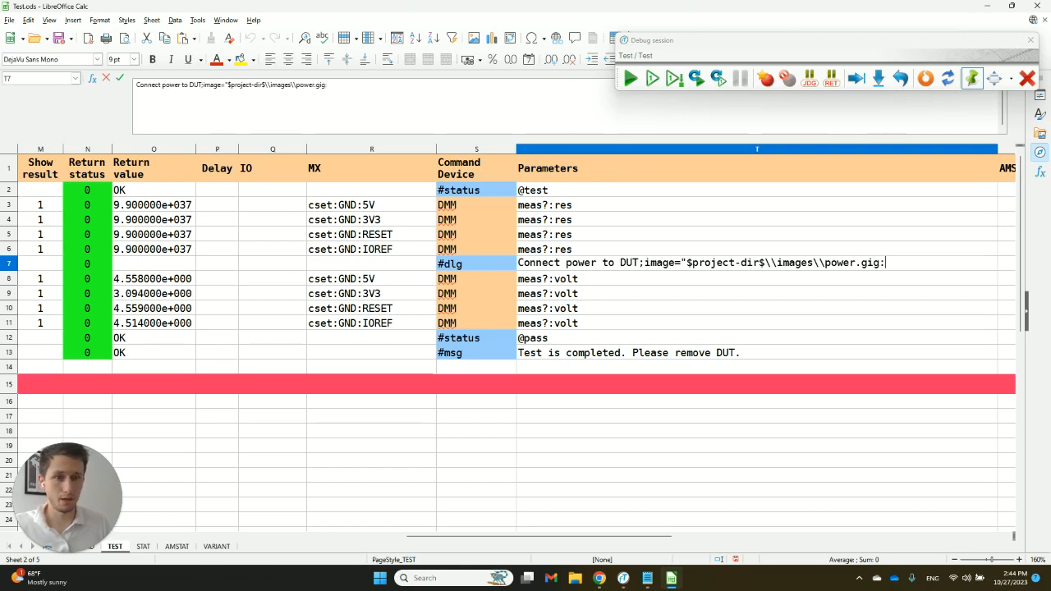
{"action": "key", "text": "Left"}
{"action": "key", "text": "BackSpace"}
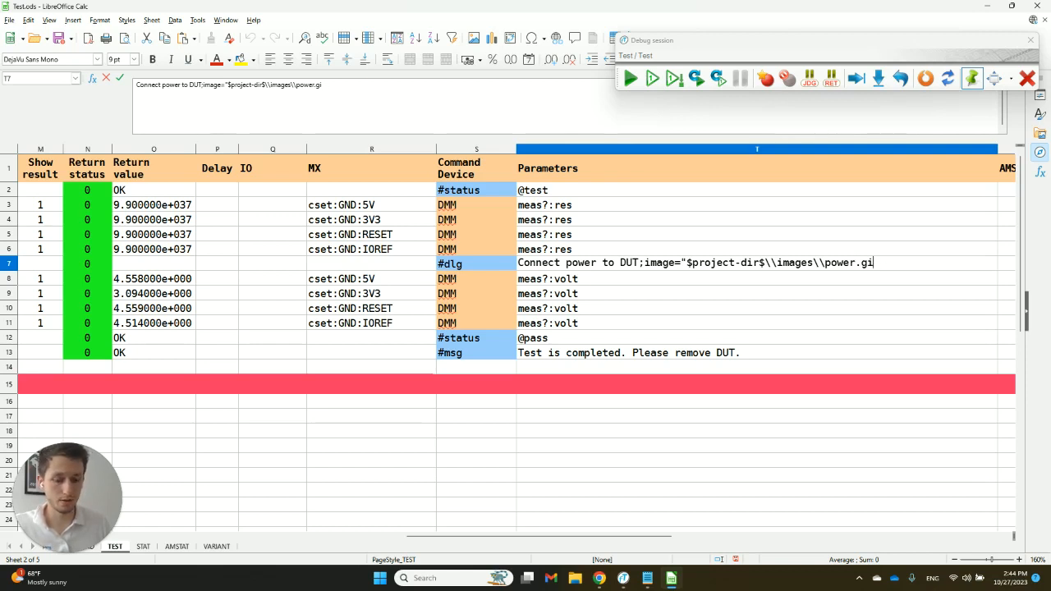
{"action": "type", "text": "f"}
{"action": "key", "text": "Return"}
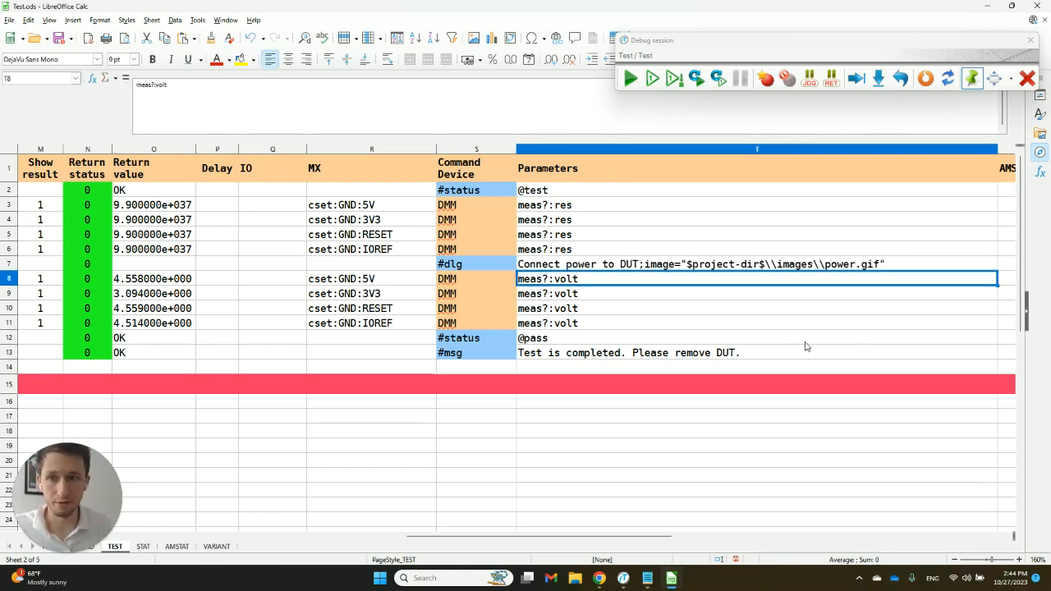
- Move the debug position to row 7, execute only that #dlg step and accept the operator dialog
{"action": "left_click", "coordinate": [675, 268]}
{"action": "left_click", "coordinate": [879, 79]}
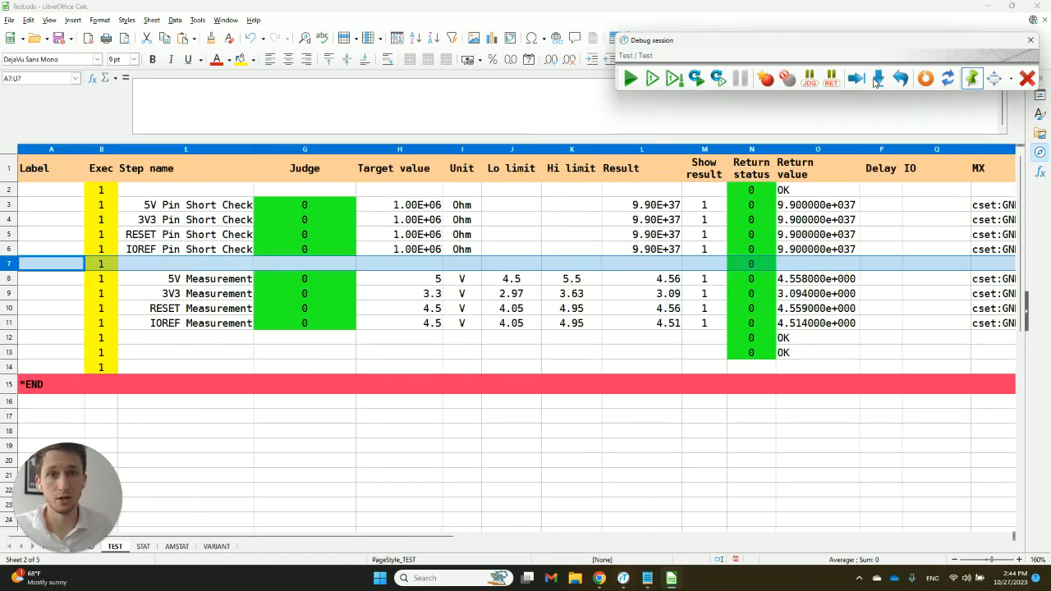
{"action": "left_click", "coordinate": [675, 78]}
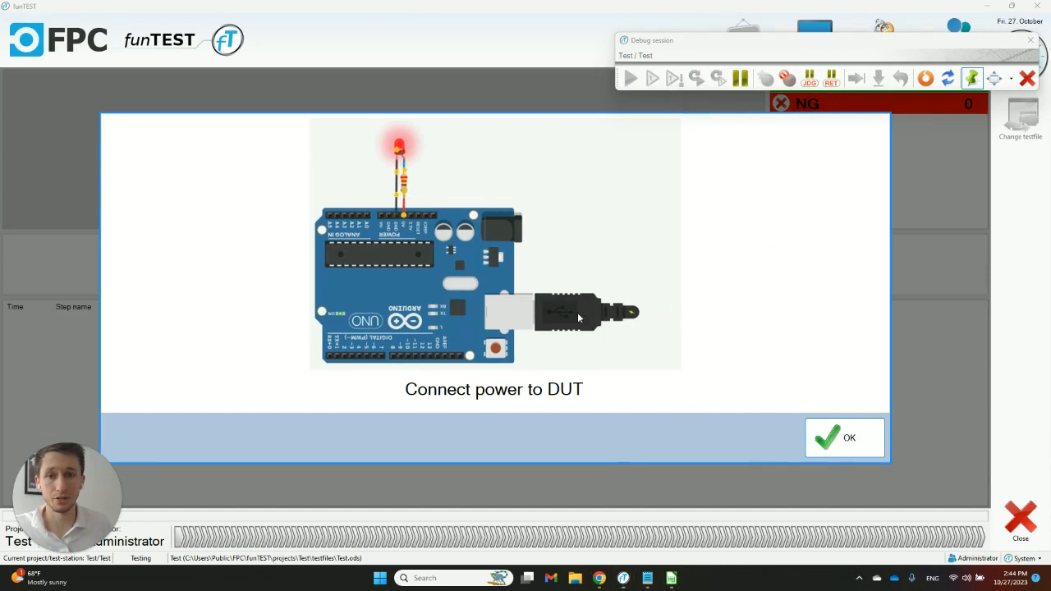
{"action": "left_click", "coordinate": [844, 438]}
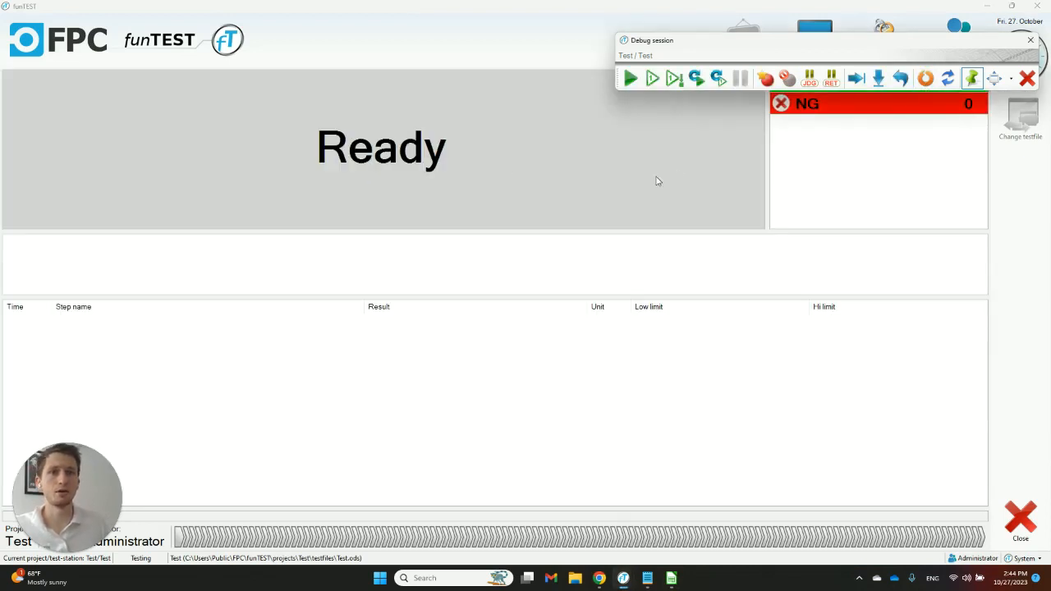
- Run the complete test from the first step and accept the "Connect power to DUT" dialog to finish it
{"action": "left_click", "coordinate": [630, 79]}
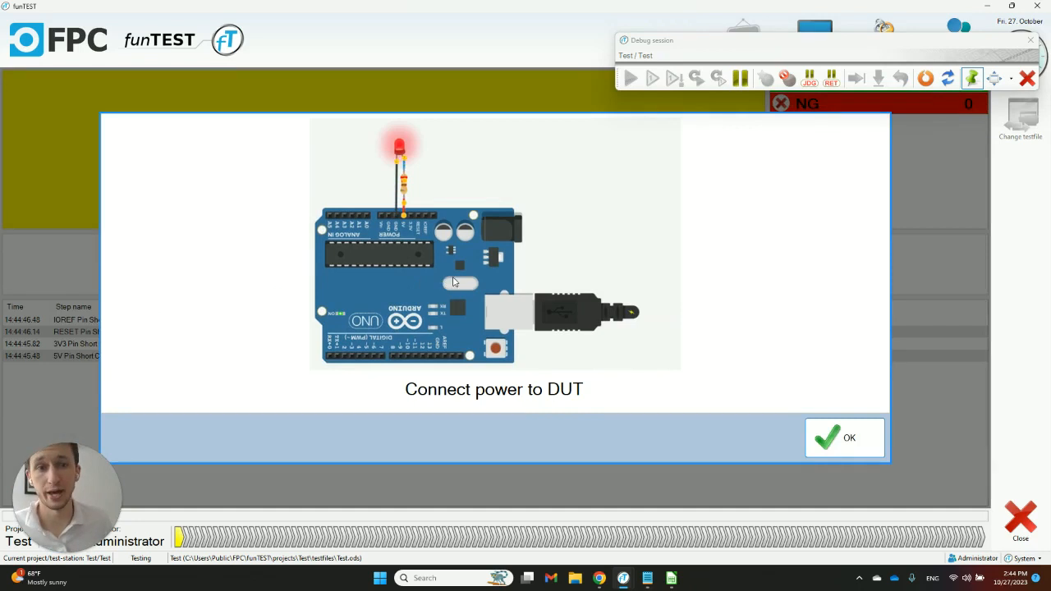
{"action": "left_click", "coordinate": [844, 437]}
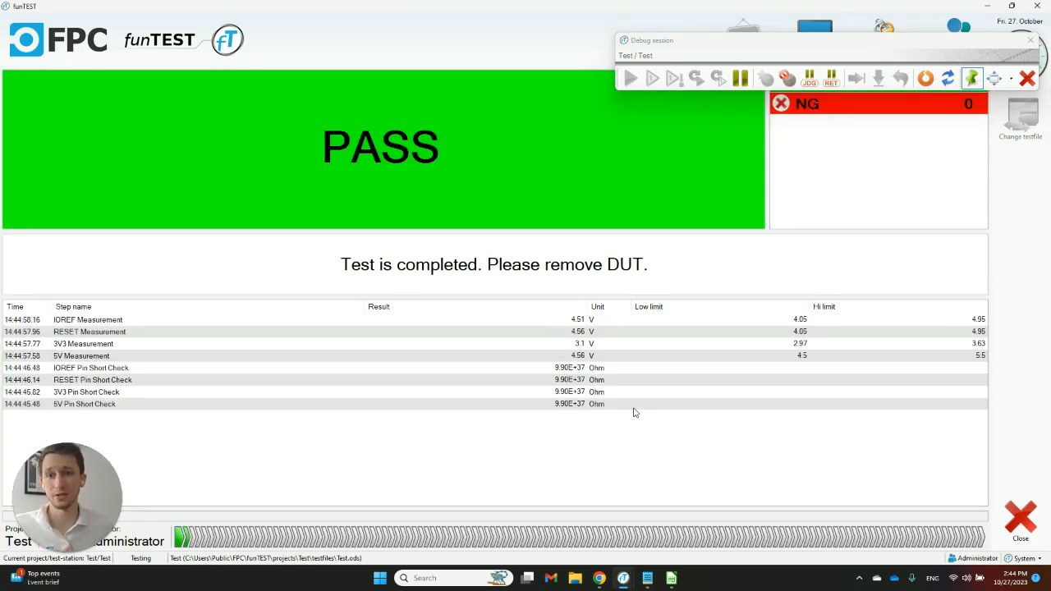